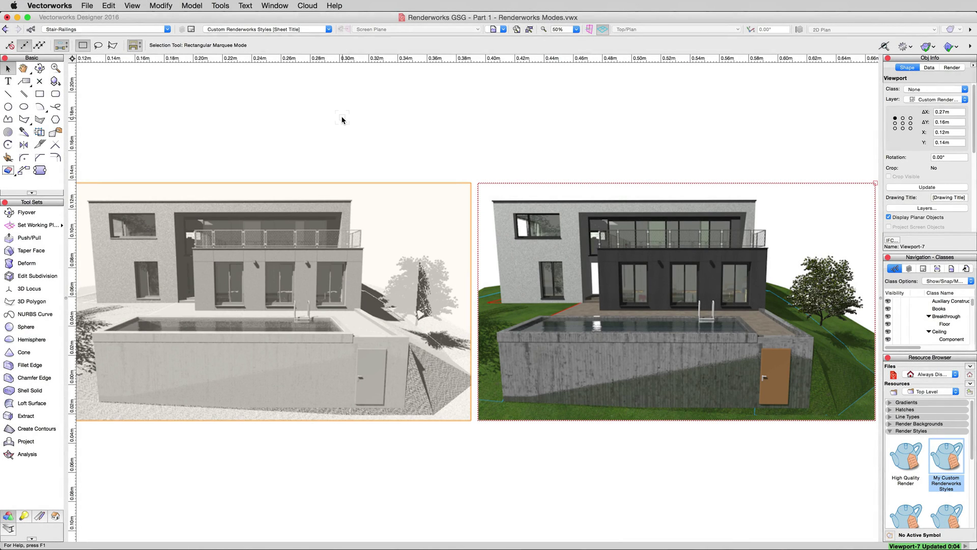
- Switch to the saved view '1.2 - Renderworks Camera Interior' from the Saved Views list
click(497, 31)
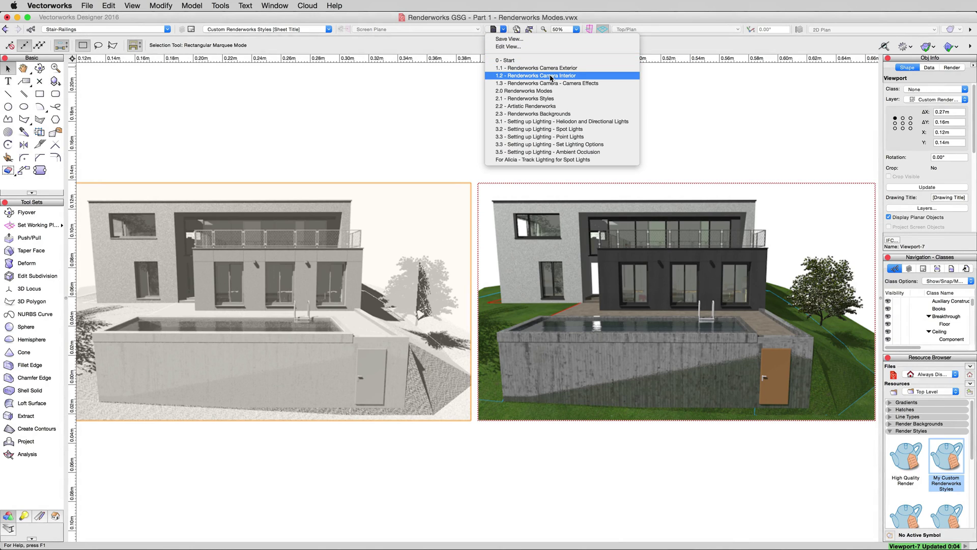
click(584, 77)
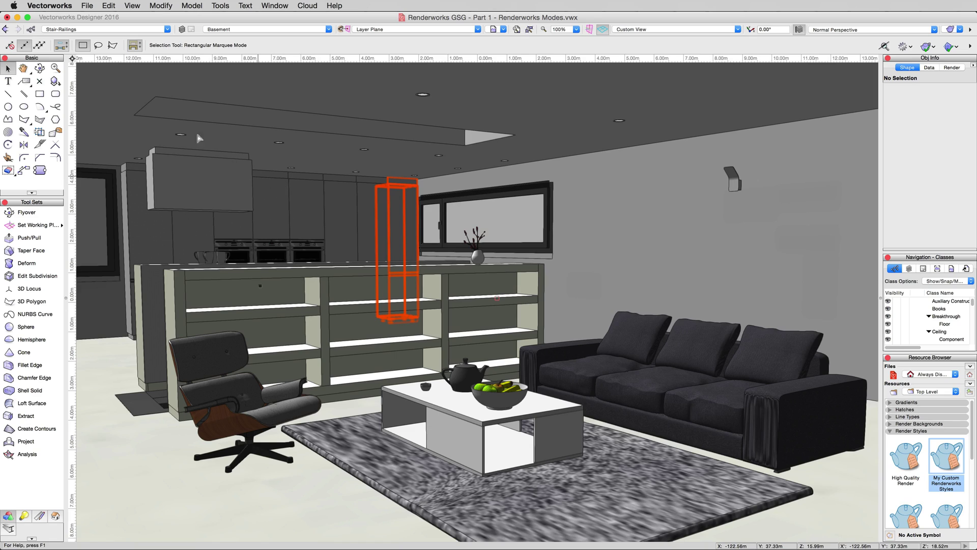
- Create a viewport of the current interior view on the Custom Renderworks Styles sheet layer
click(133, 6)
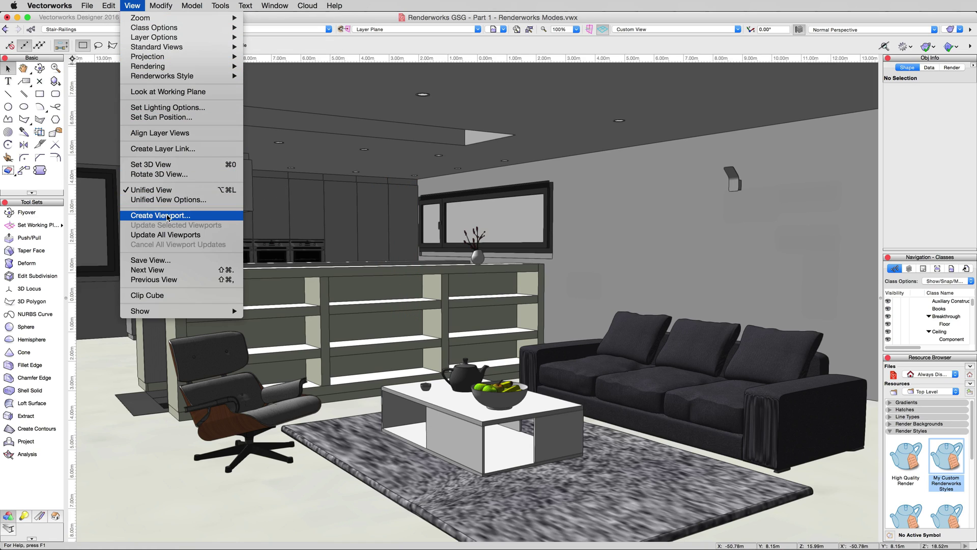
click(167, 215)
click(560, 110)
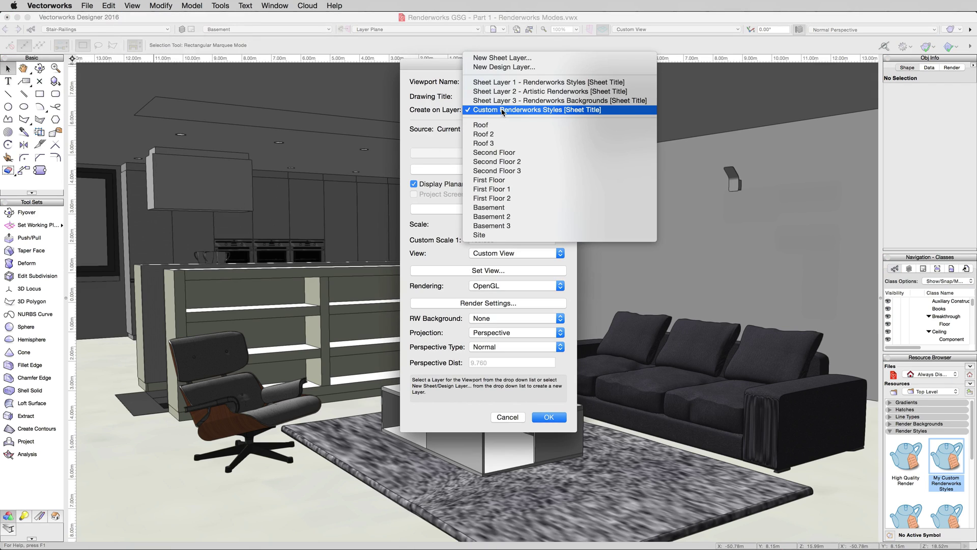
click(524, 110)
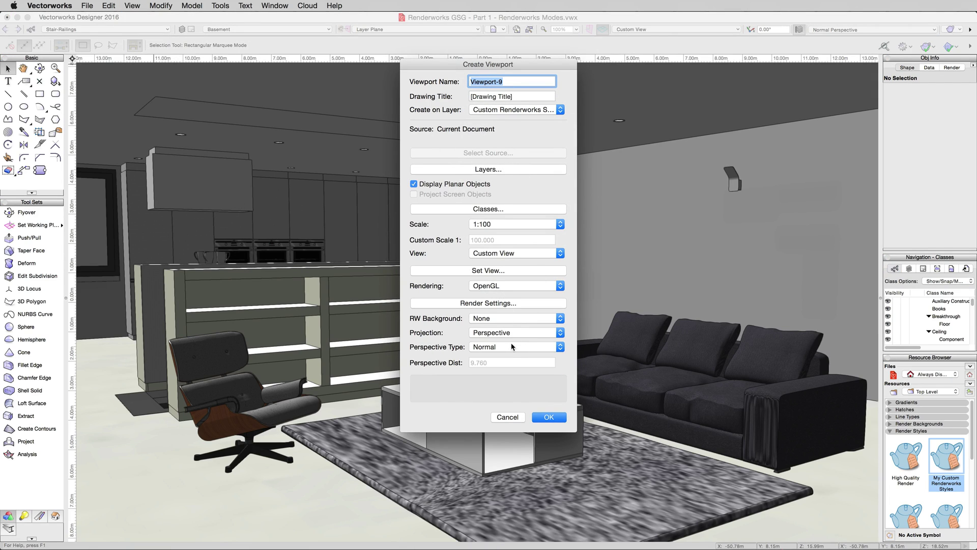
click(549, 417)
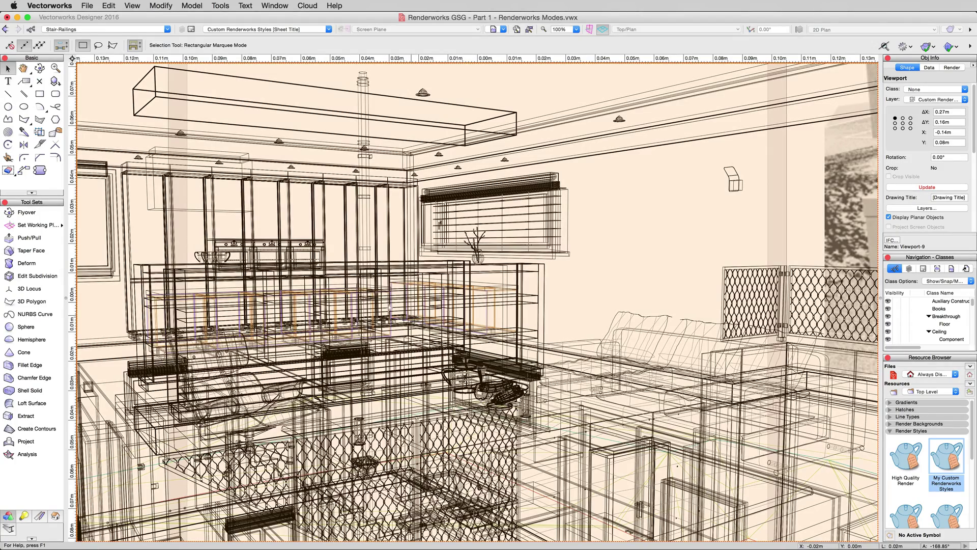
- Move the new interior viewport down and to the right on the sheet
scroll(342, 265, down, 5)
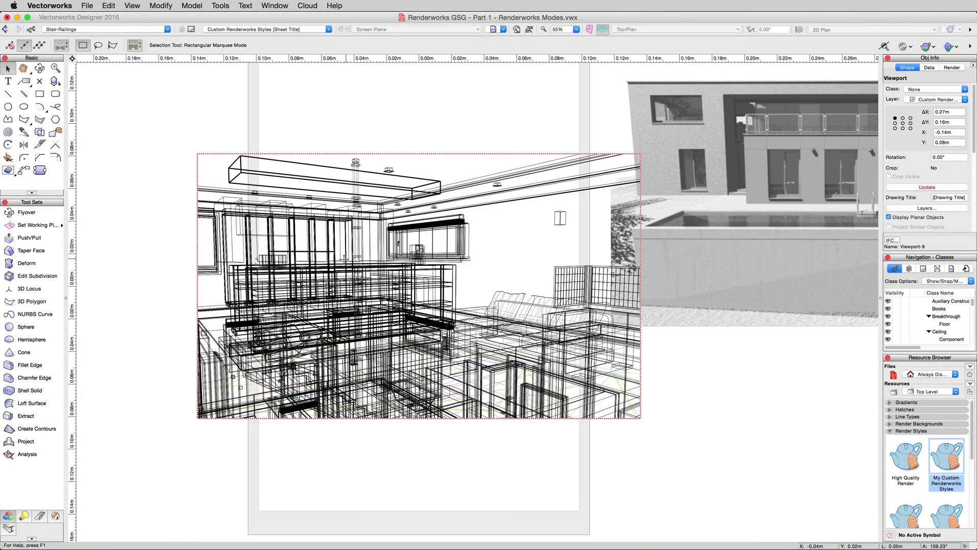
scroll(348, 259, up, 1)
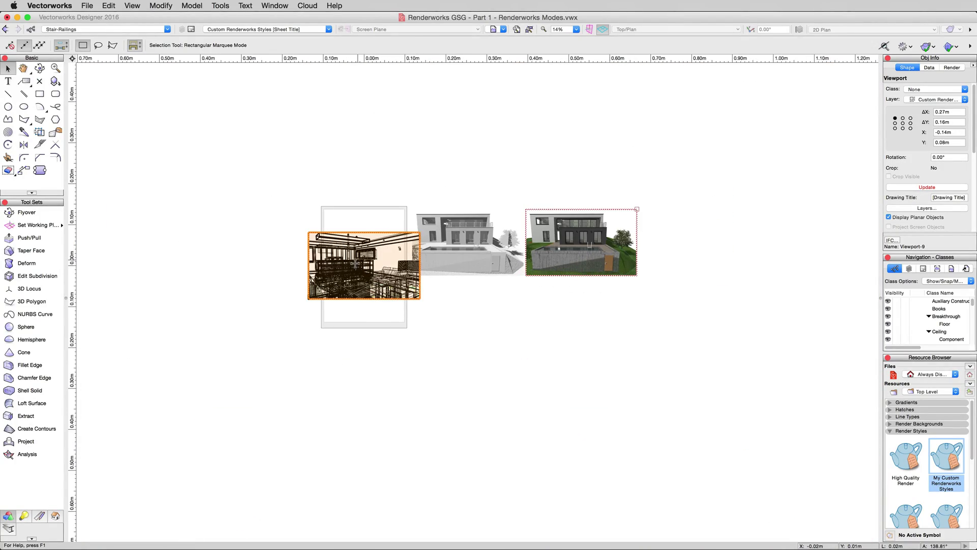
drag(436, 320, 483, 354)
scroll(471, 396, up, 3)
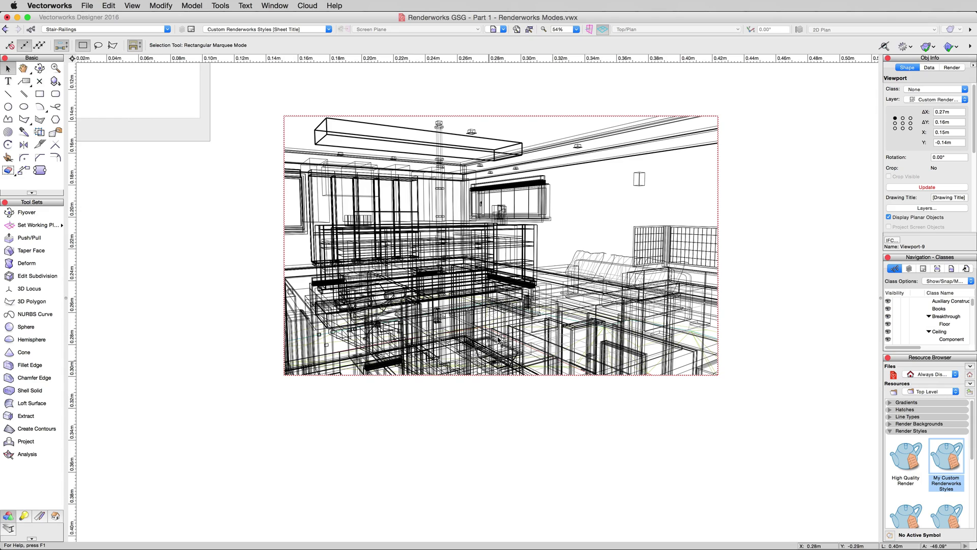
middle_drag(552, 218, 523, 280)
key(x)
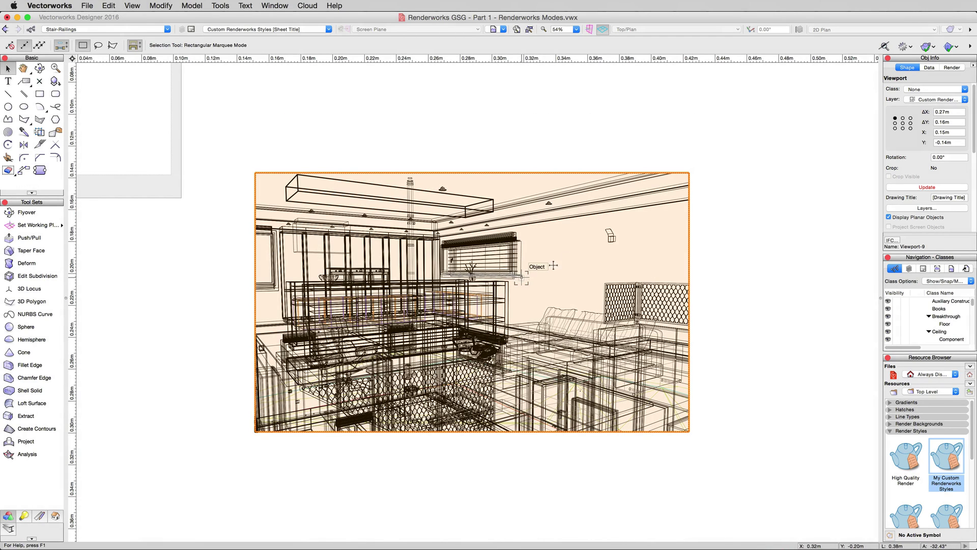
- Update the viewport and set its Background Render to My Custom Renderworks Styles
scroll(522, 278, up, 2)
click(921, 188)
scroll(919, 196, down, 5)
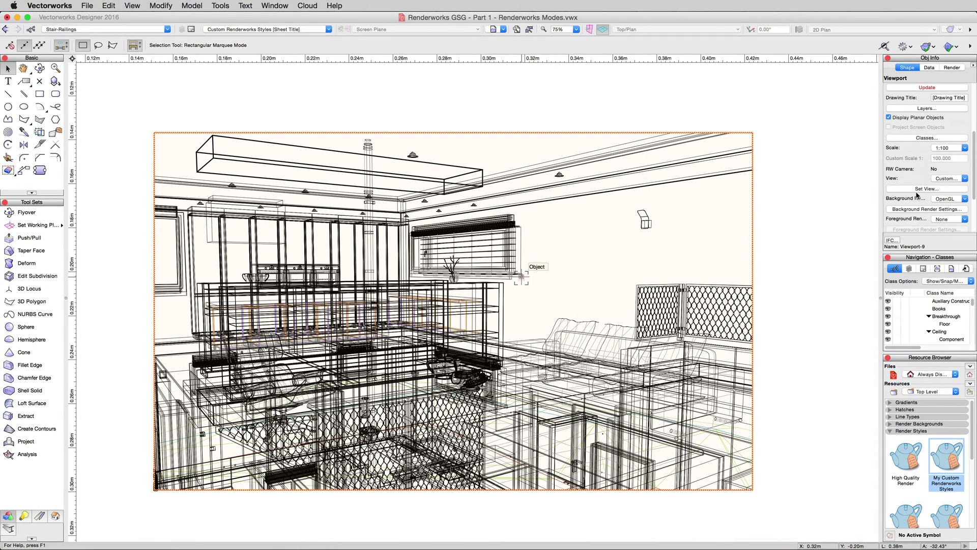
click(948, 200)
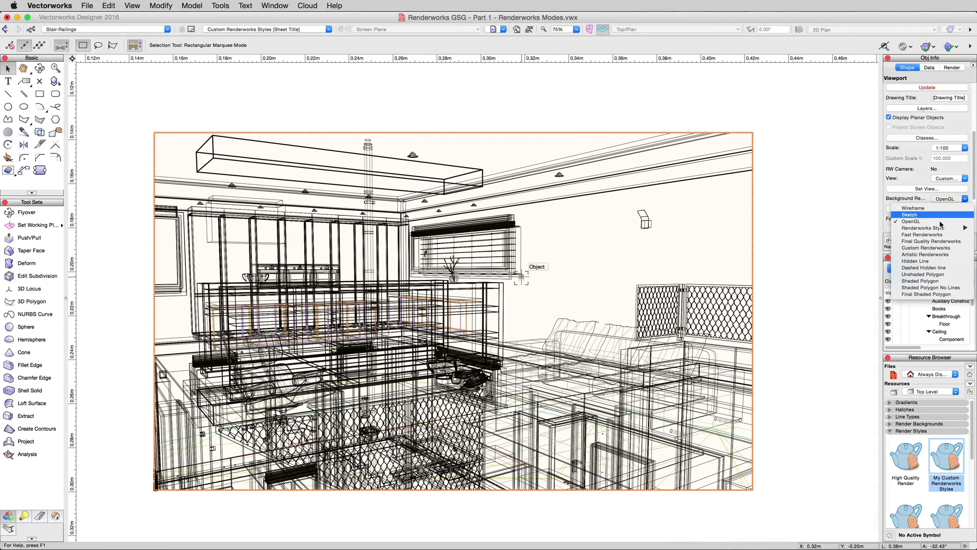
mouse_move(938, 229)
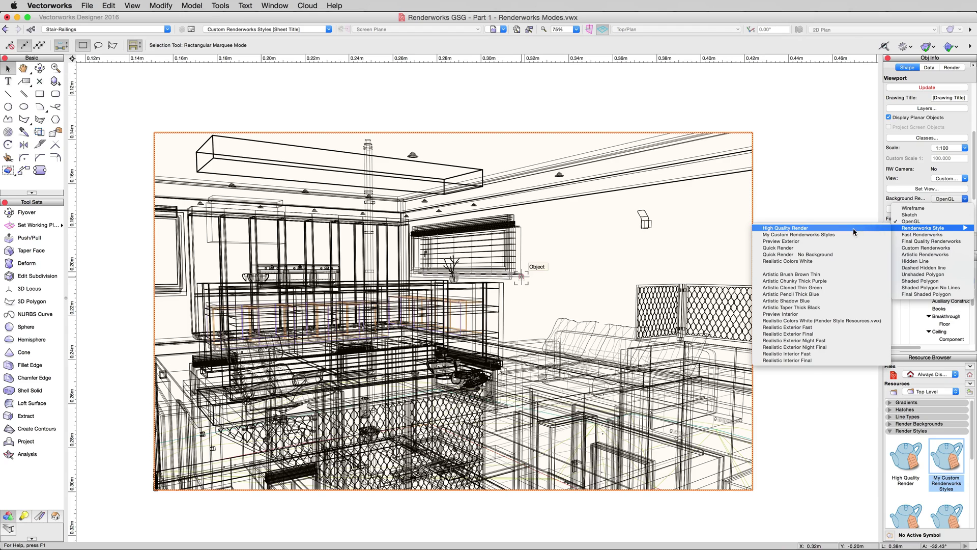
click(825, 234)
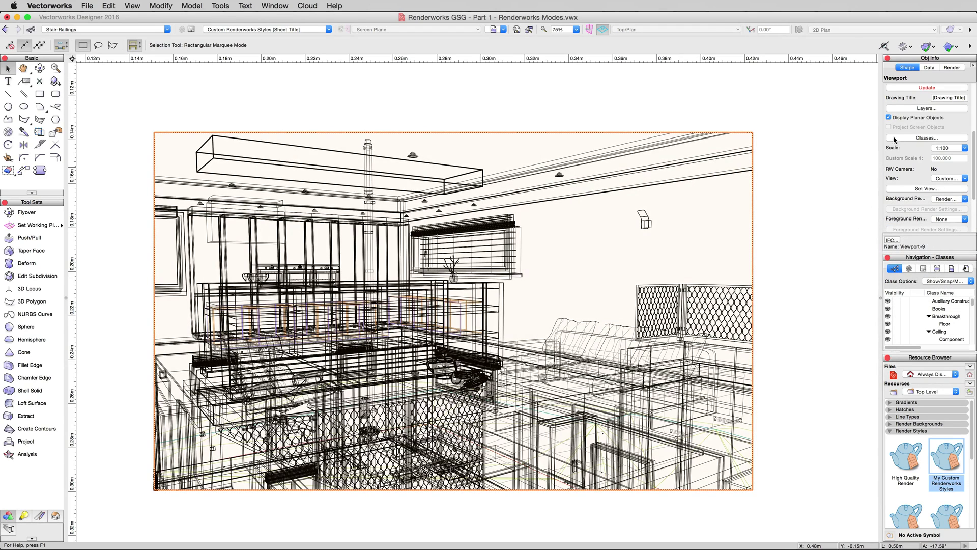
- Update Viewport-9 so it renders with My Custom Renderworks Styles
click(919, 88)
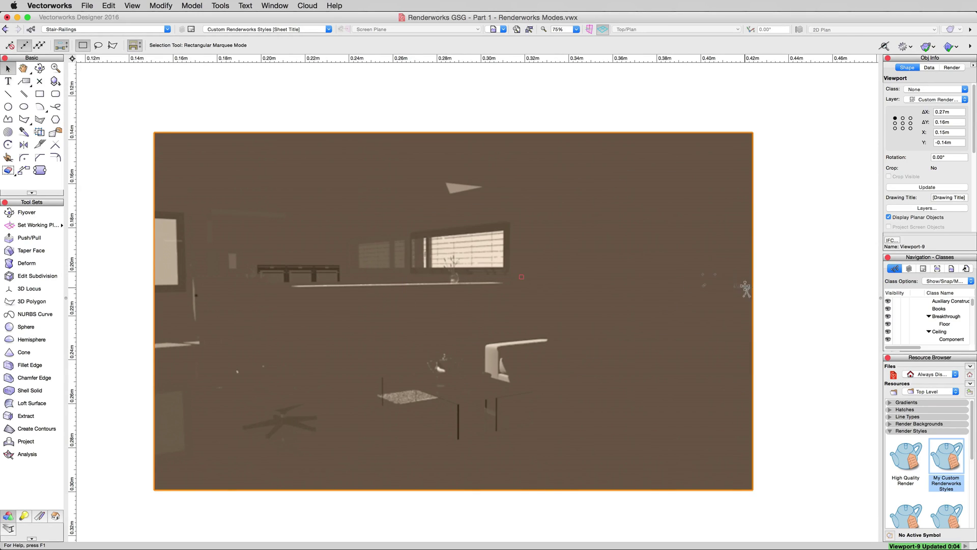
- Edit My Custom Renderworks Styles to turn on Colors and Fullscreen Preview
right_click(942, 449)
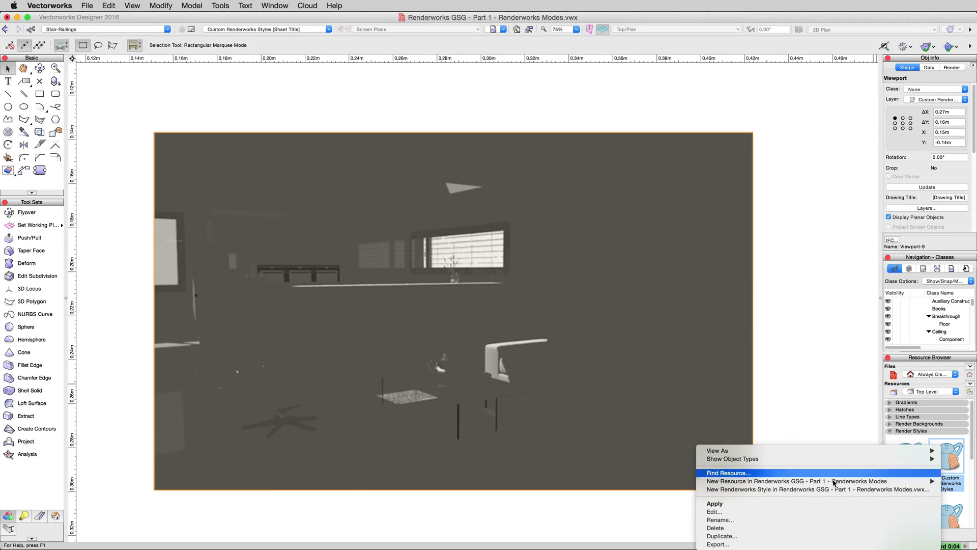
click(753, 512)
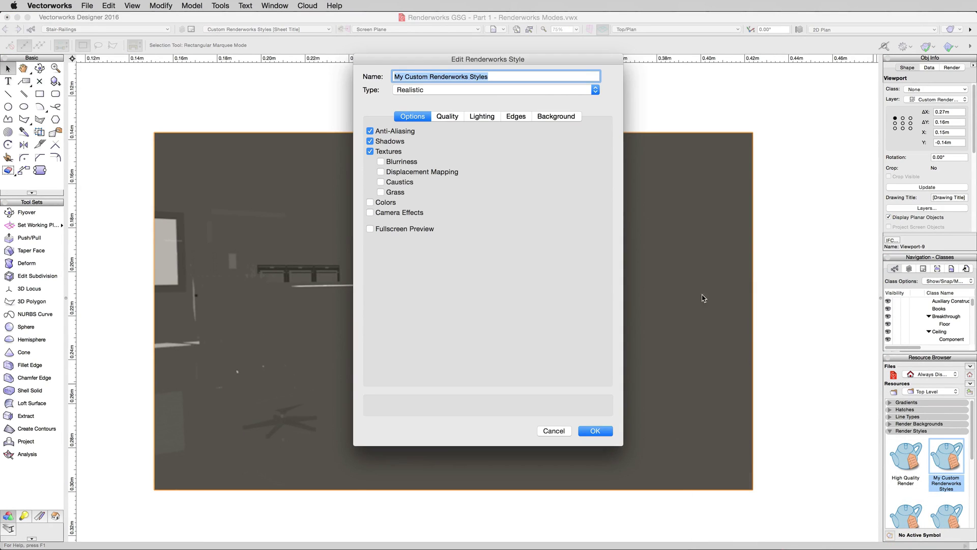
click(381, 204)
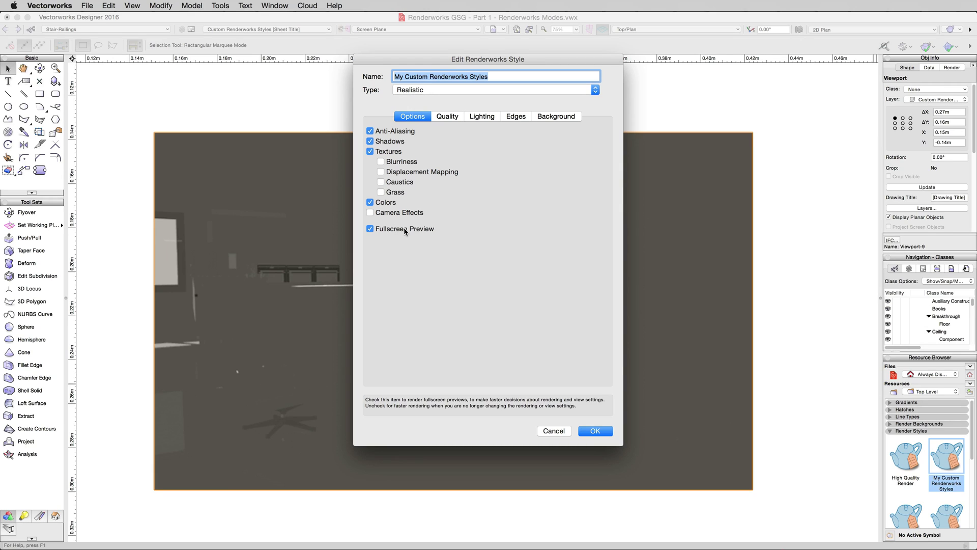
click(598, 433)
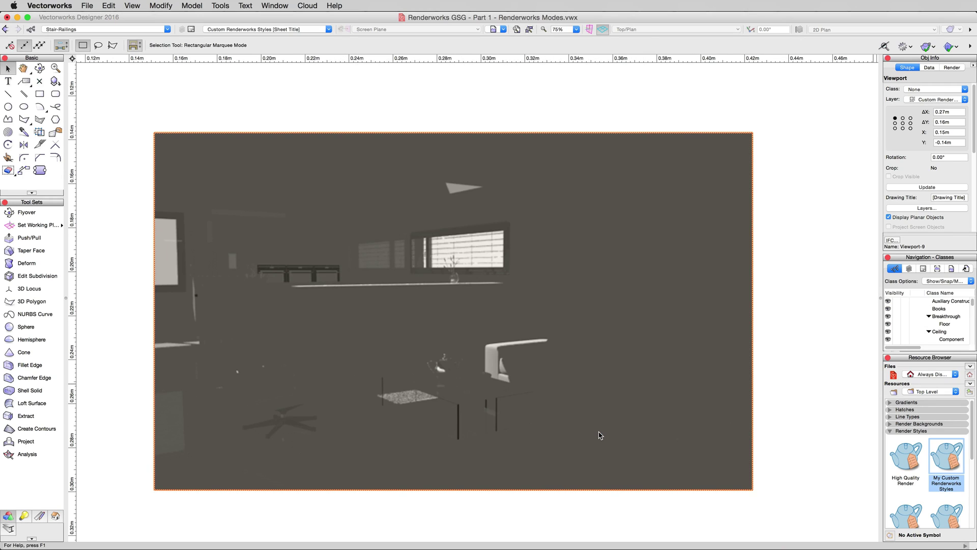
- Update Viewport-9 to re-render it with the edited custom style
click(898, 188)
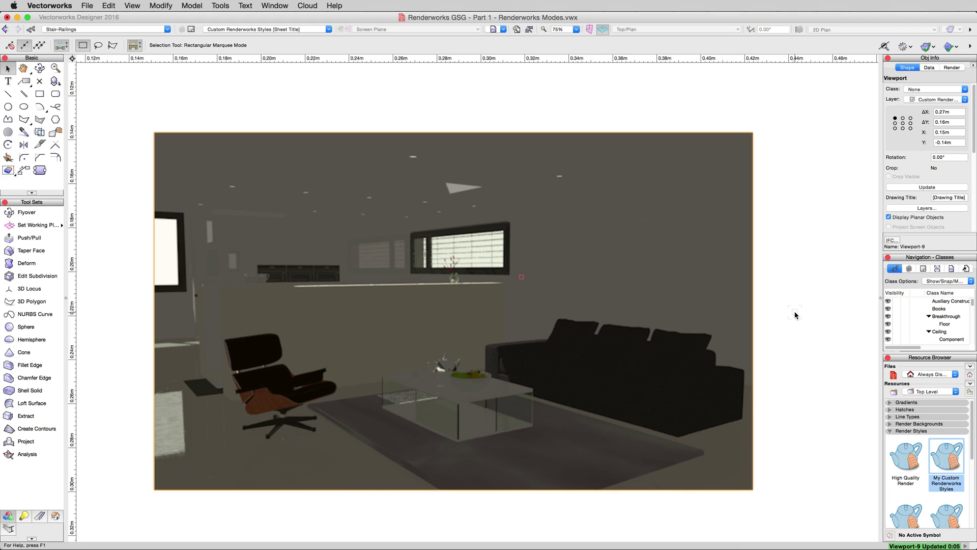
- In the custom style's lighting, turn off ambient light and use Exterior, 3 Bounces indirect lighting
right_click(939, 445)
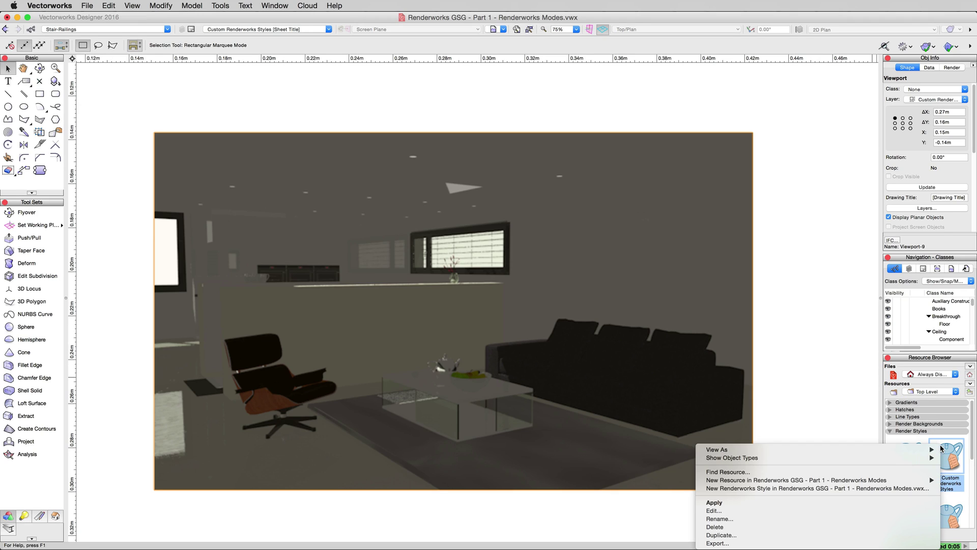
click(750, 511)
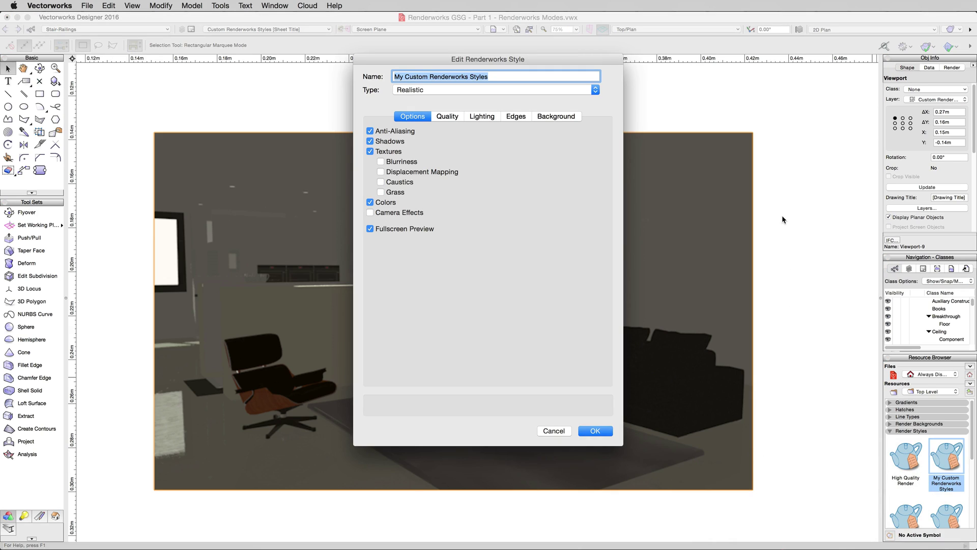
click(482, 116)
click(390, 133)
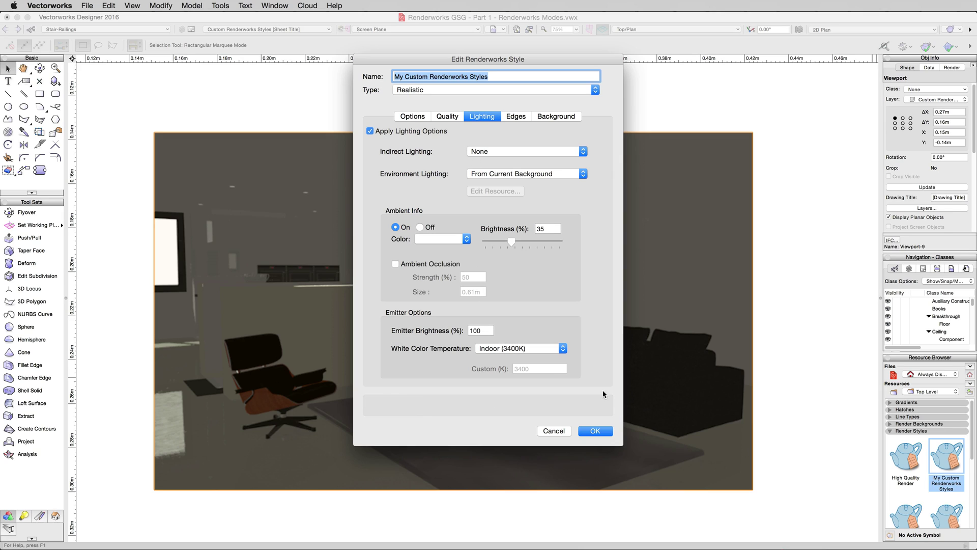
click(429, 229)
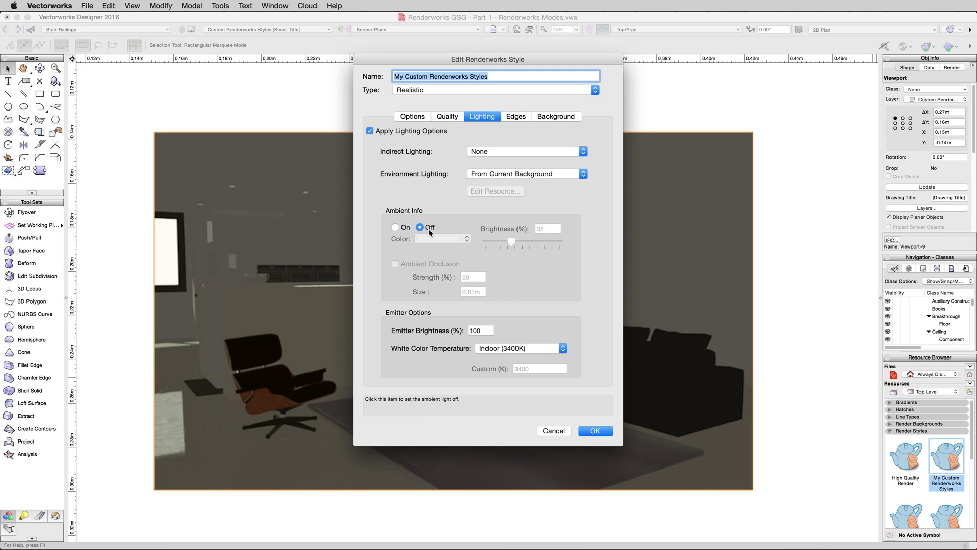
click(484, 151)
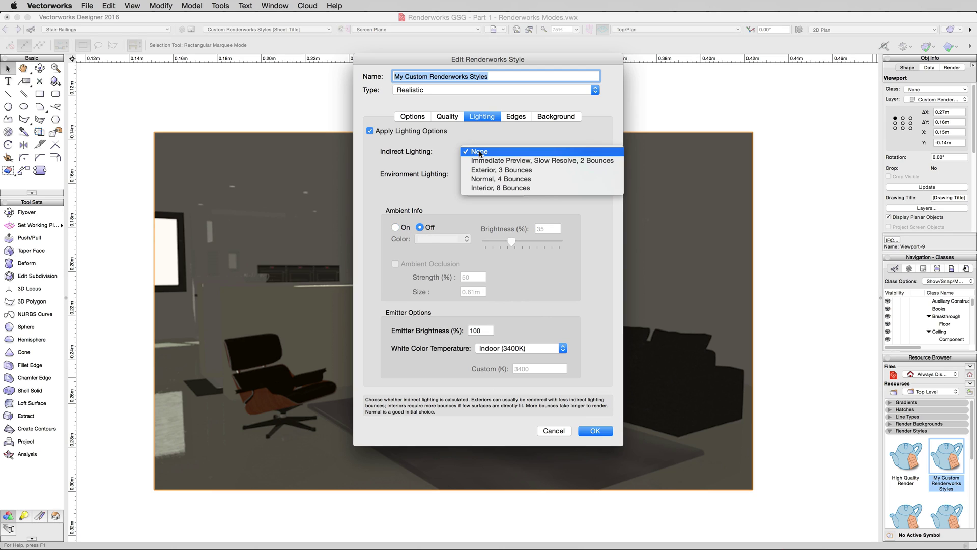
click(510, 175)
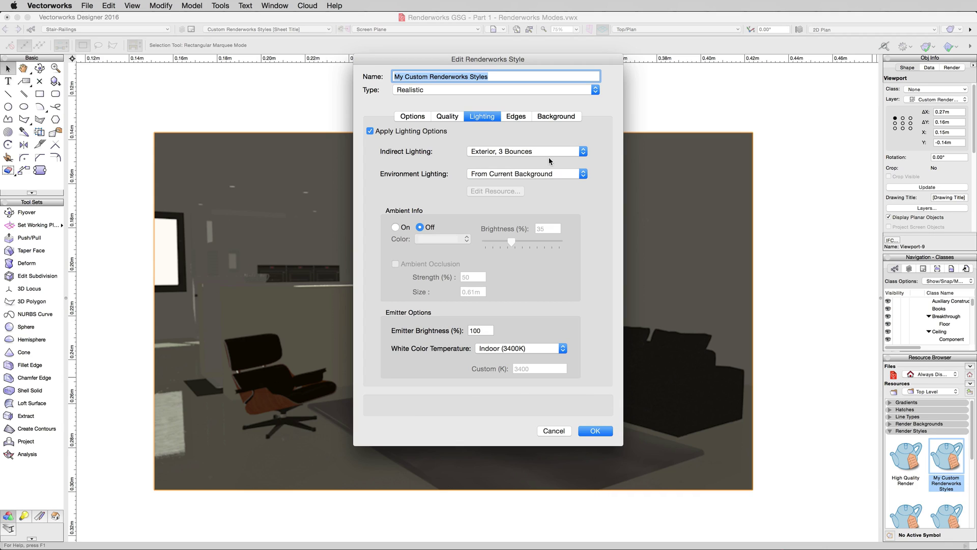
- Apply the HDRI Day Renderworks background to the custom style
click(540, 117)
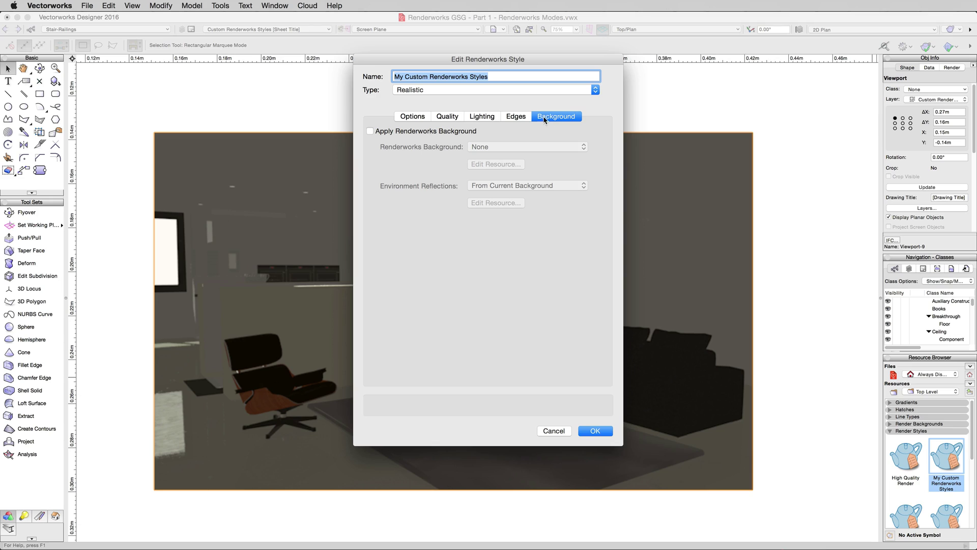
click(405, 133)
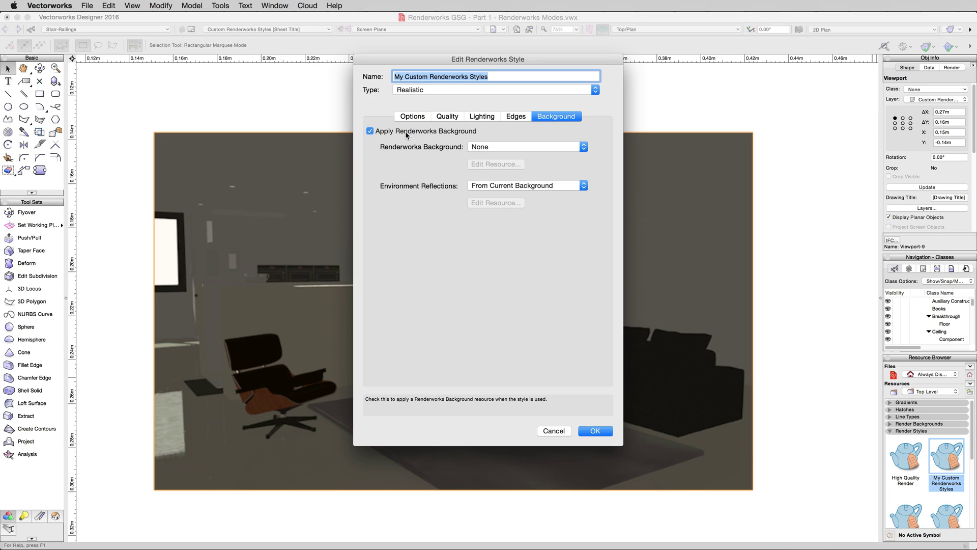
click(489, 148)
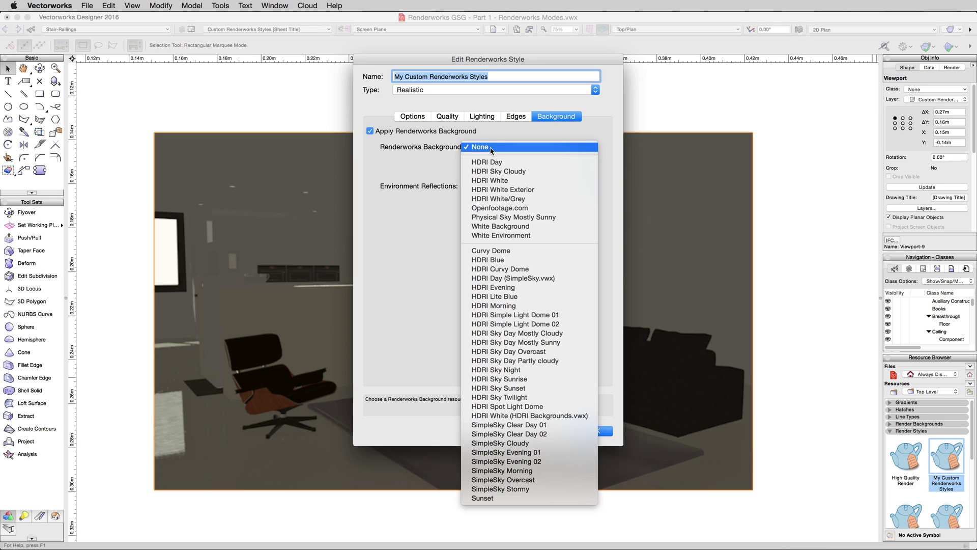
click(515, 163)
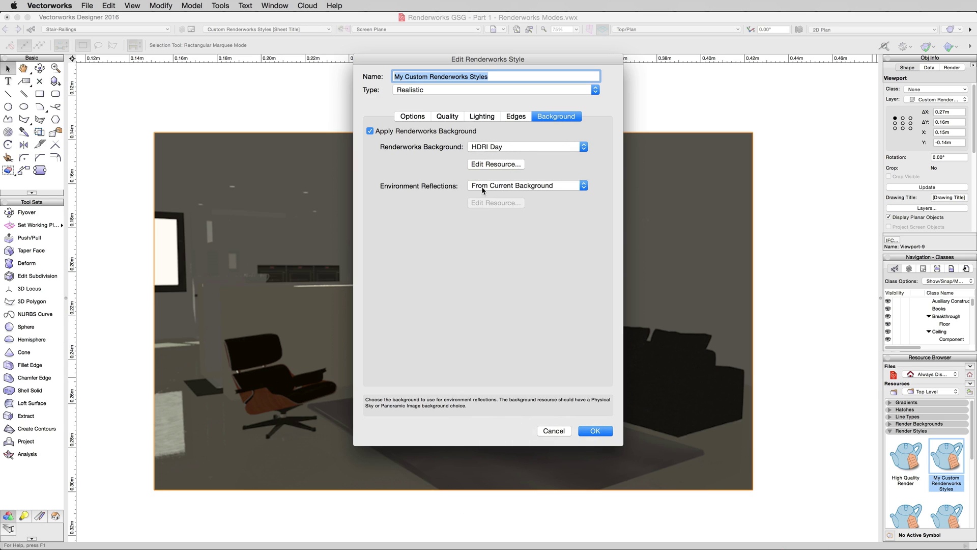
- Set the style's Indirect Lighting and Environment Lighting quality both to Medium
click(449, 117)
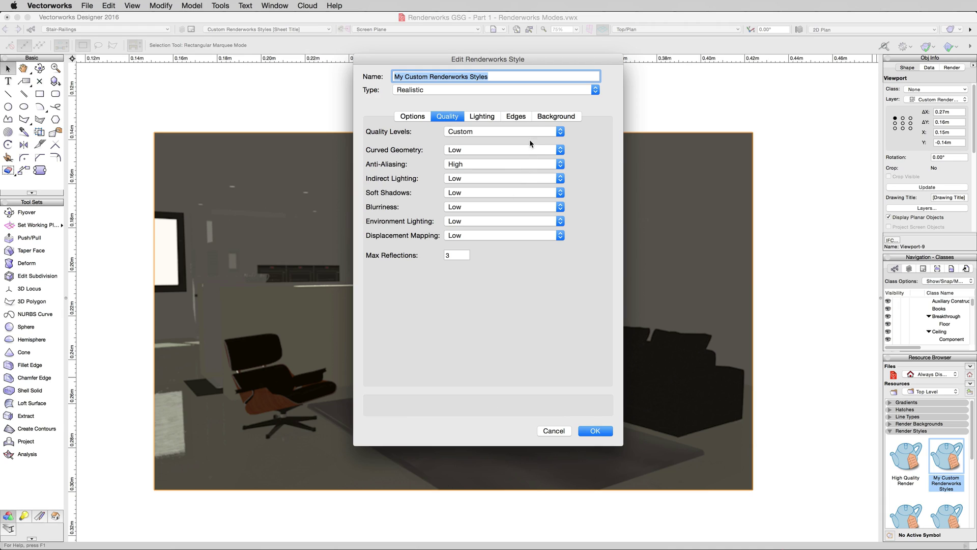
click(495, 116)
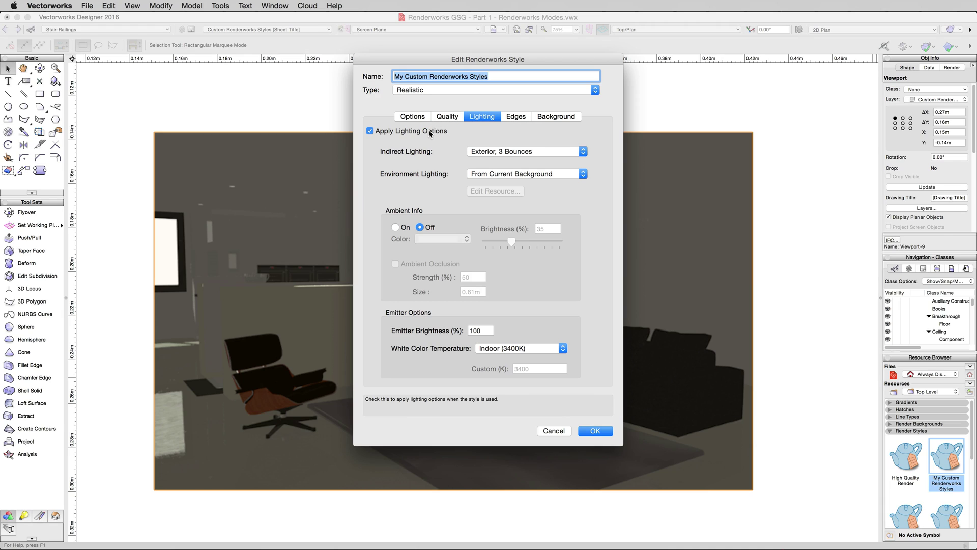
click(447, 116)
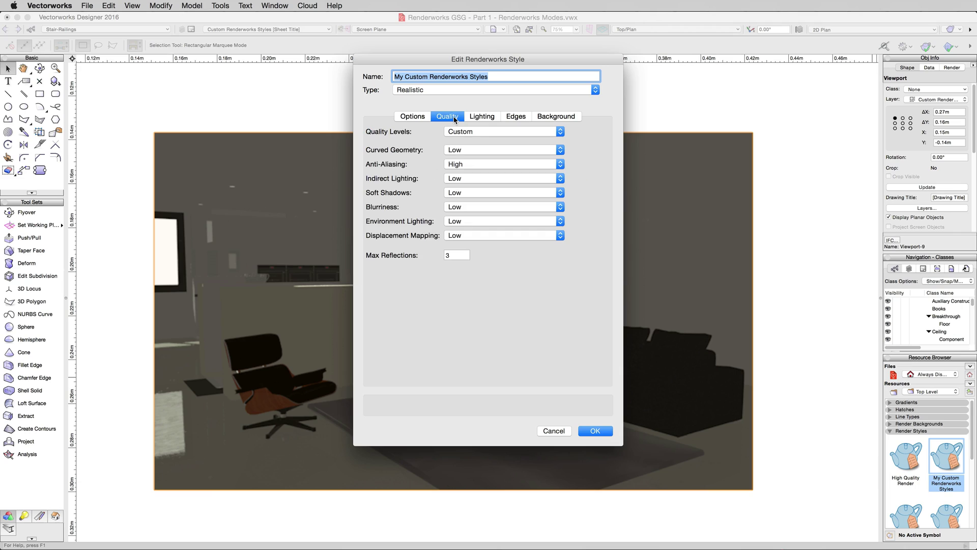
click(461, 179)
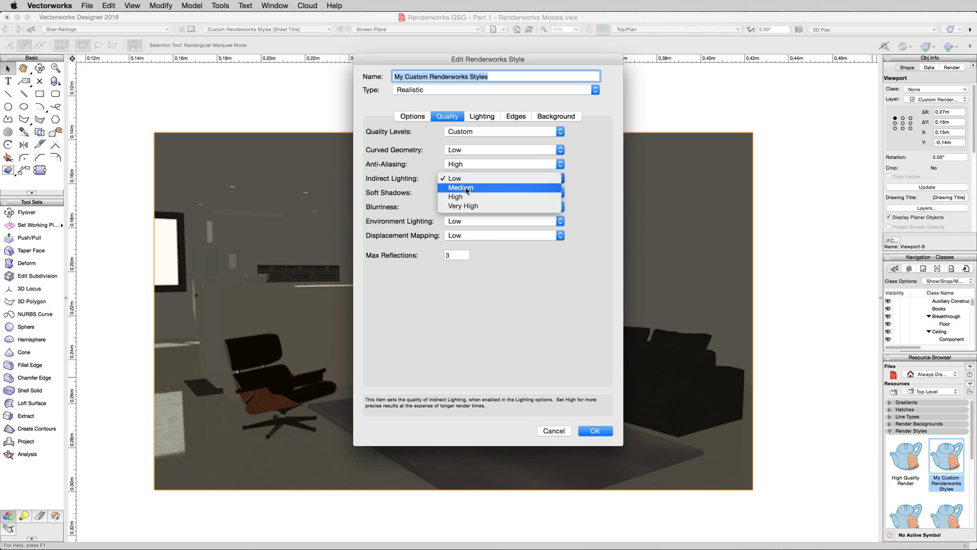
click(461, 187)
click(469, 223)
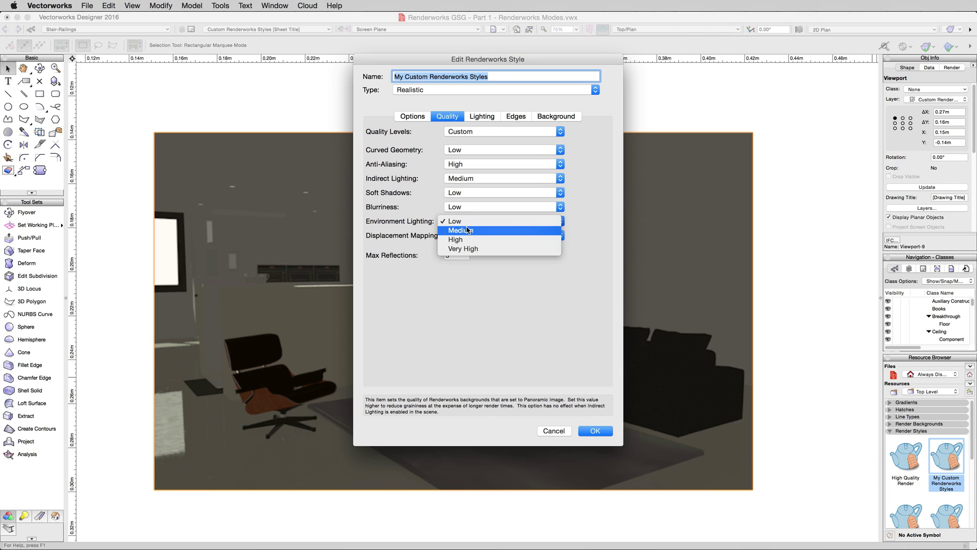
click(469, 230)
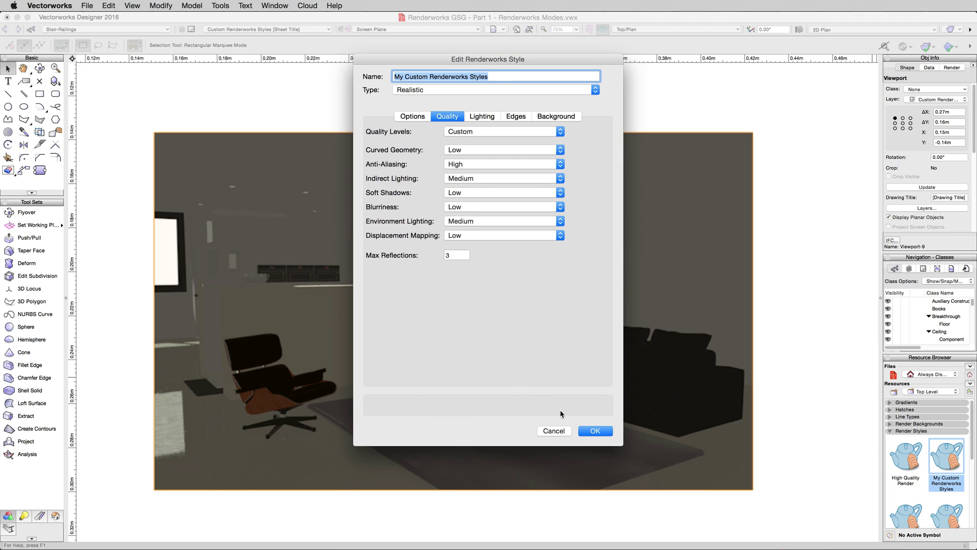
- Save the style edits and duplicate the viewport to the right of the original
click(594, 432)
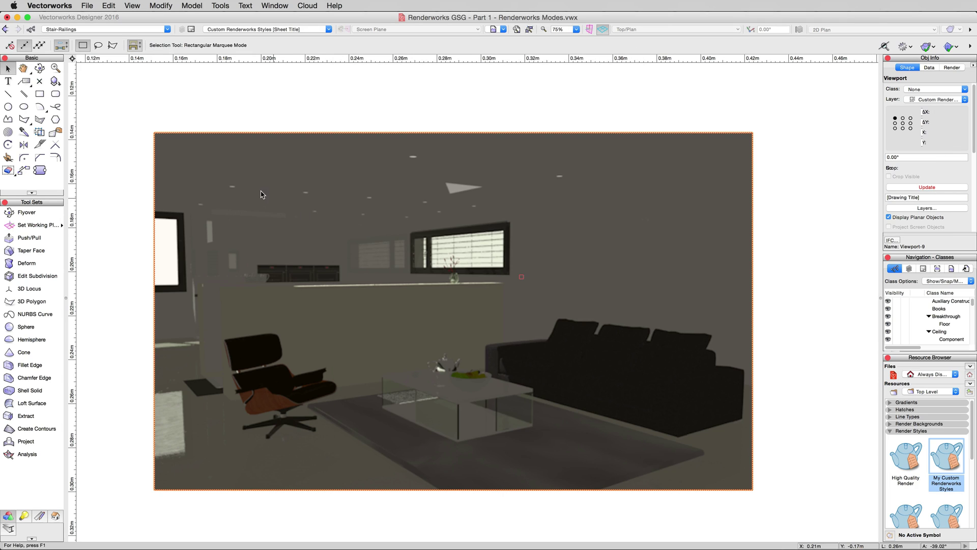
scroll(229, 181, down, 2)
scroll(312, 187, right, 5)
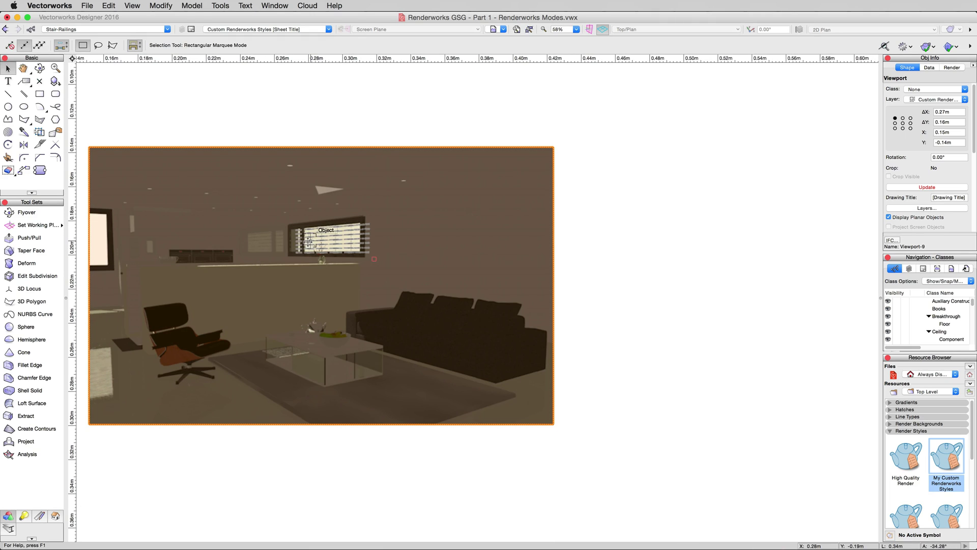
drag(326, 240, 781, 240)
scroll(414, 262, down, 1)
scroll(375, 242, down, 1)
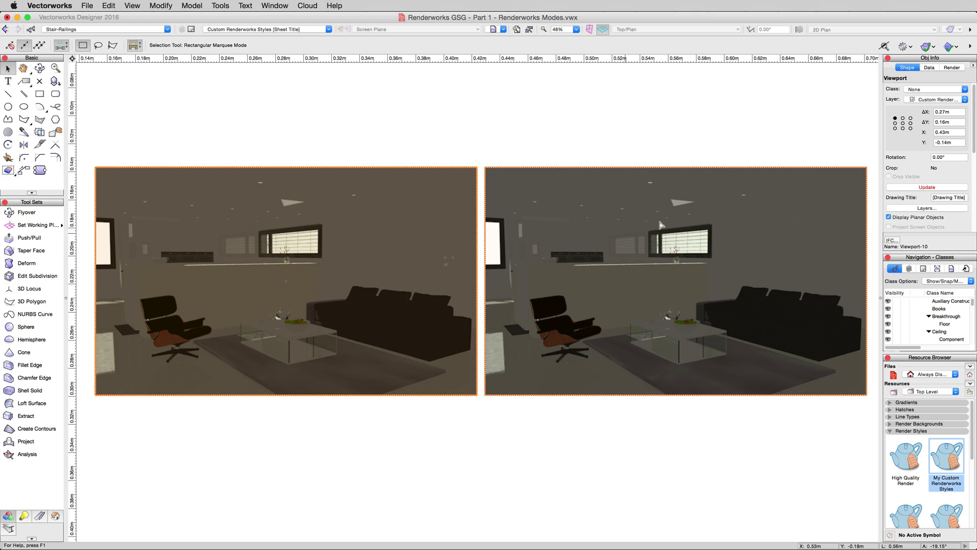
- Update the right-hand Viewport-10 to render it fully, then select the left viewport
click(910, 187)
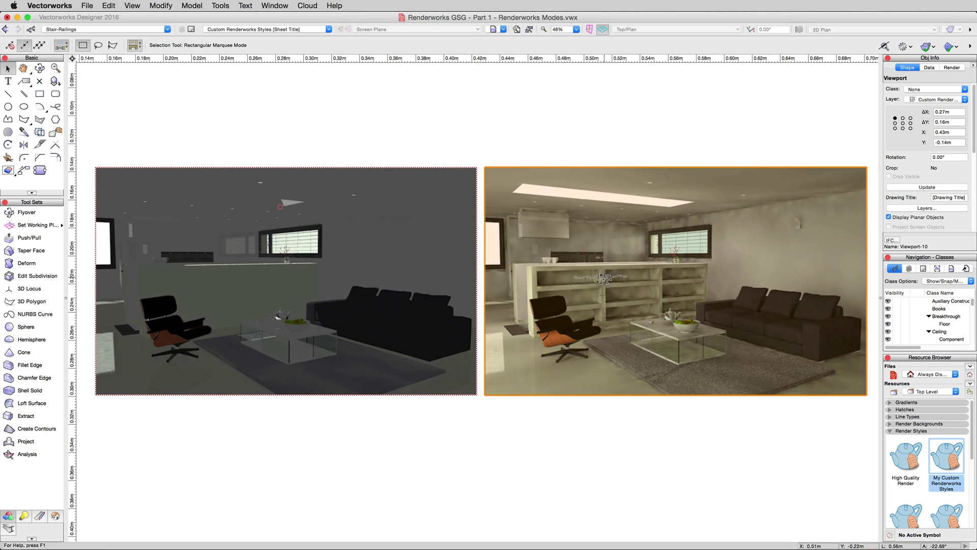
click(360, 362)
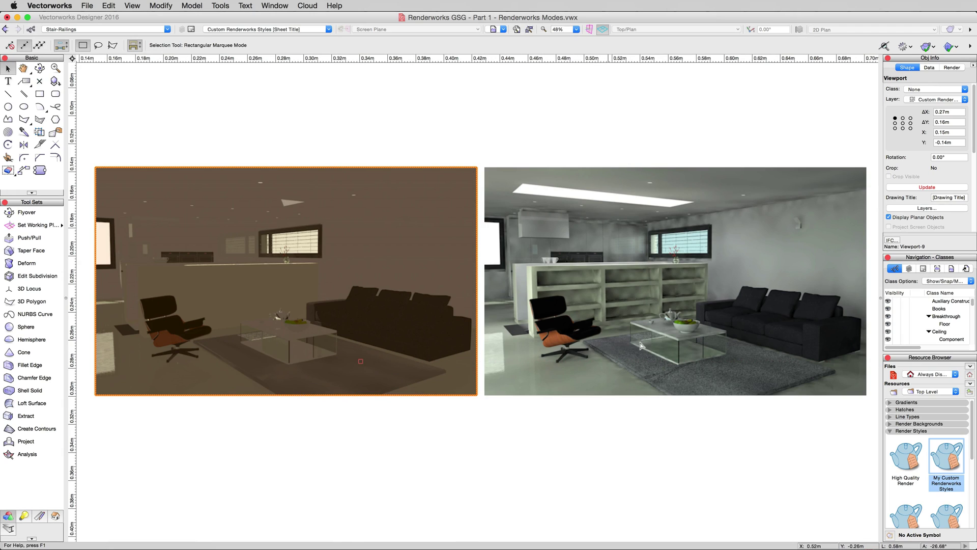
- Edit My Custom Renderworks Styles and set Indirect and Environment Lighting quality to High
right_click(943, 455)
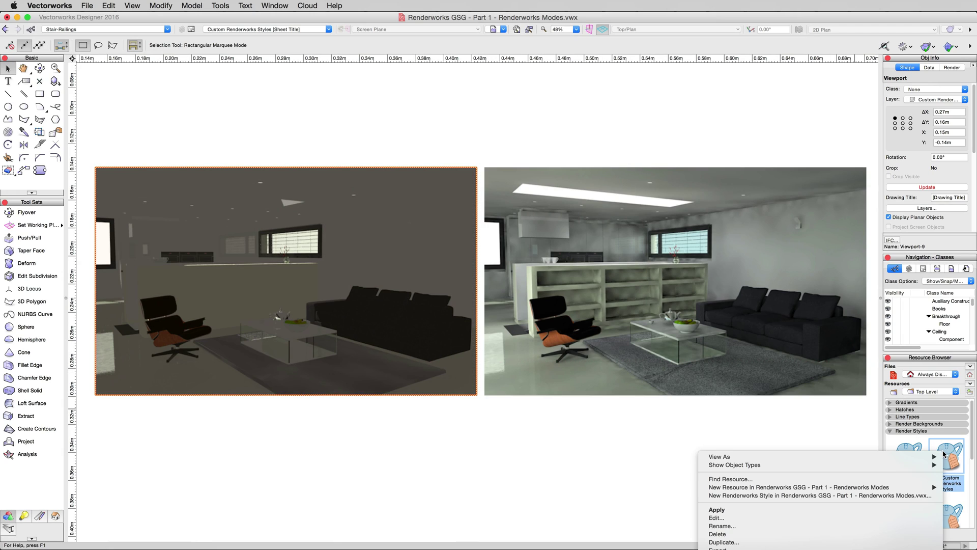
click(729, 517)
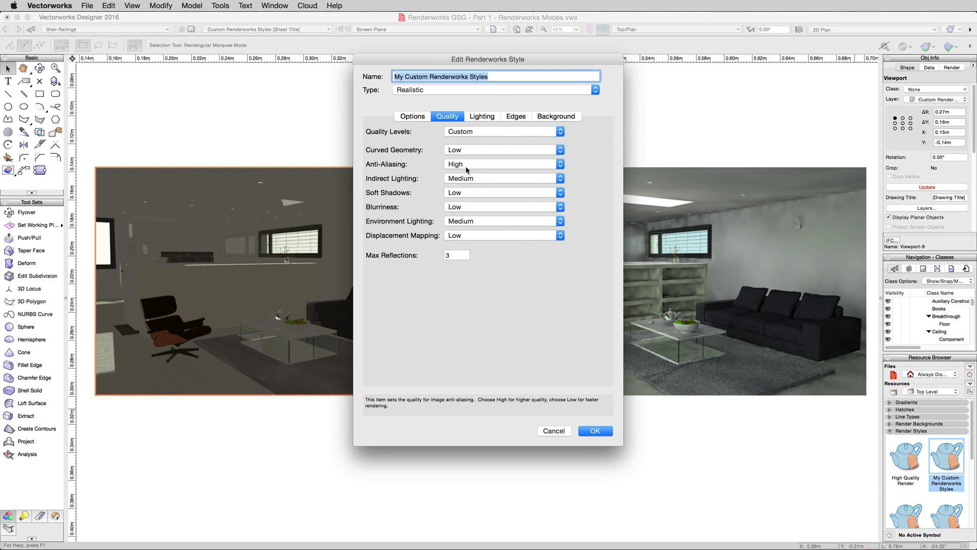
click(462, 178)
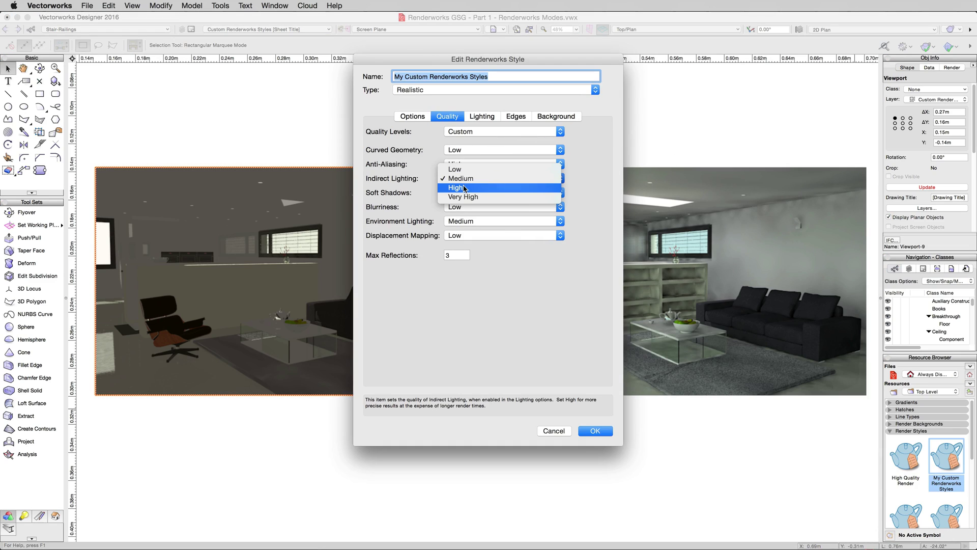
click(464, 188)
click(460, 221)
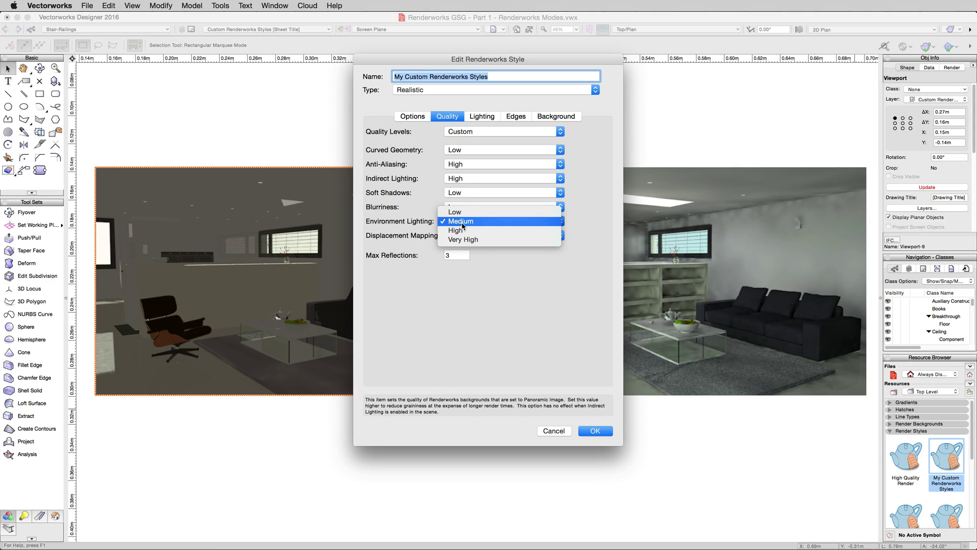
click(462, 231)
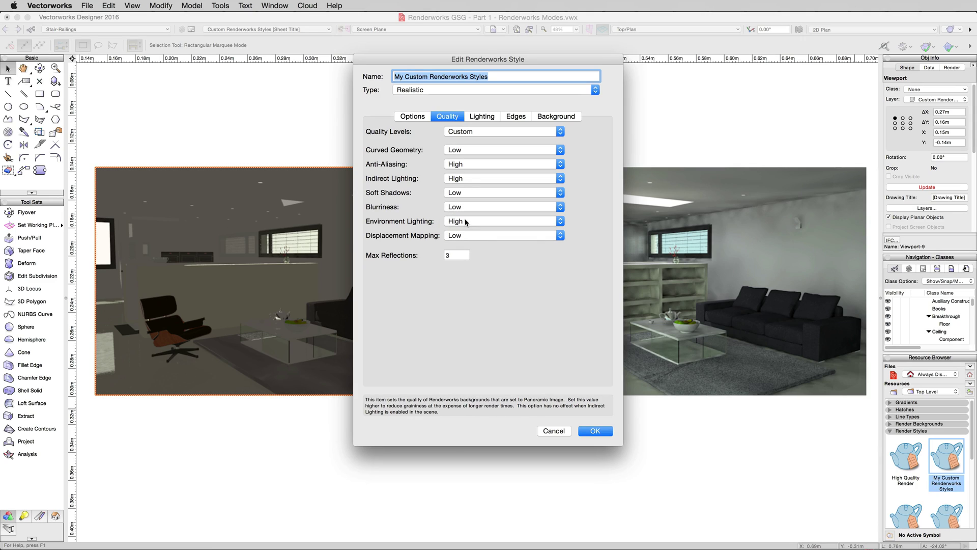
click(593, 432)
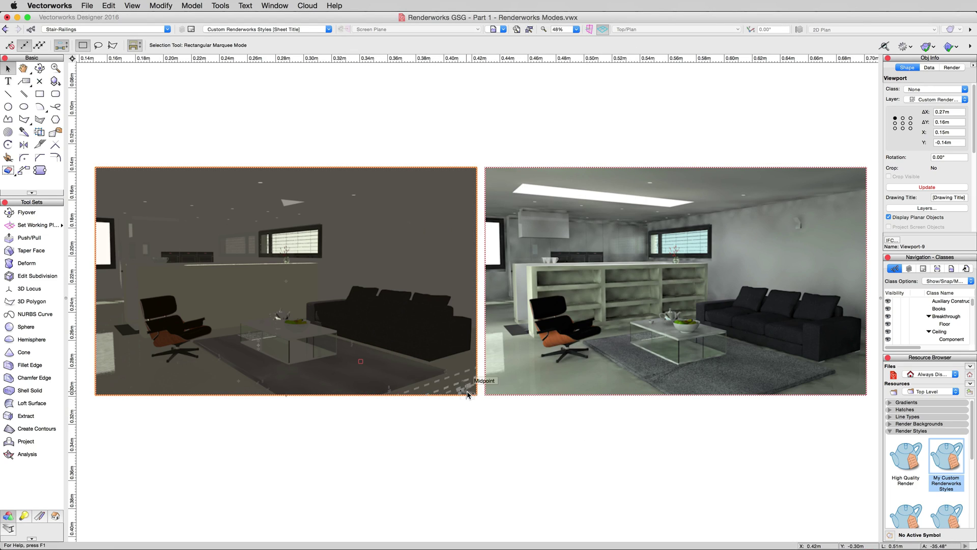
click(895, 187)
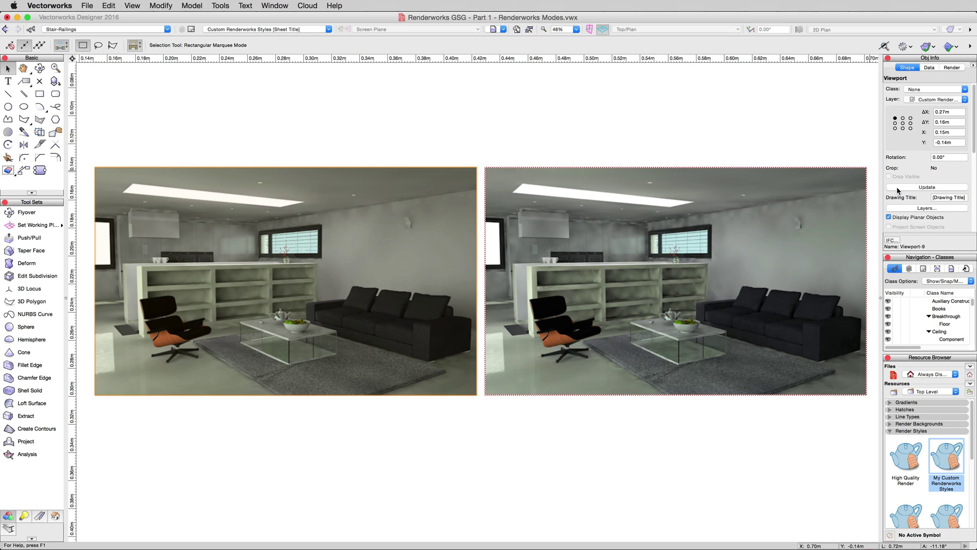
click(898, 189)
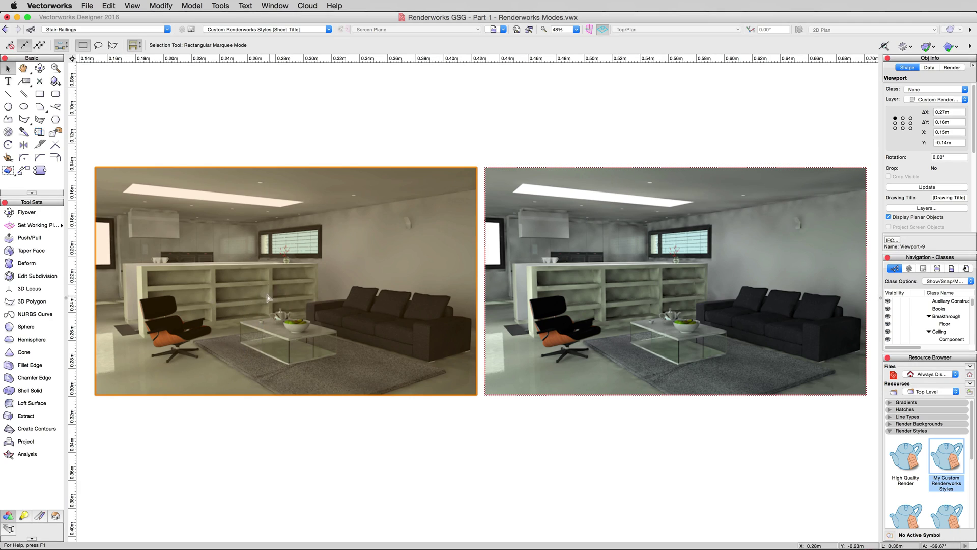
click(460, 427)
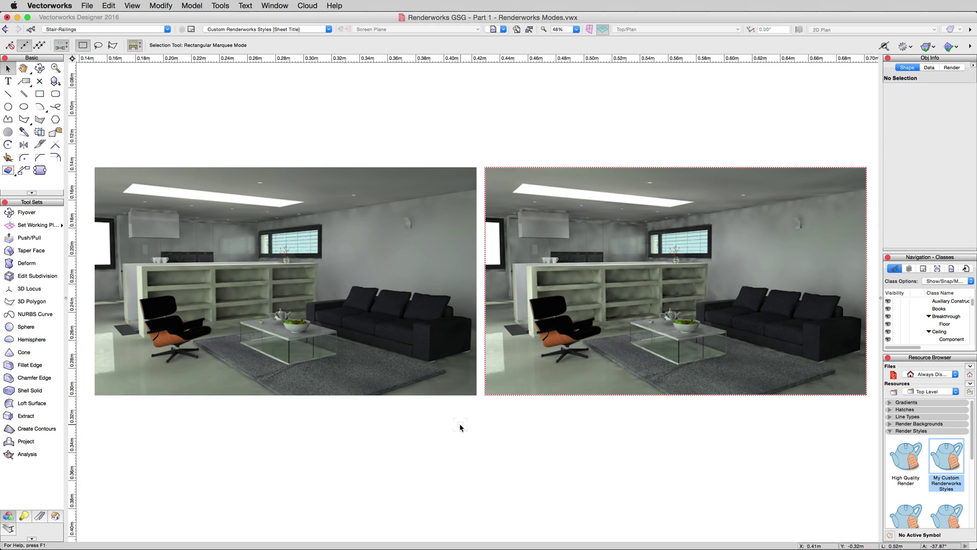
- In the custom style's Lighting settings, change Indirect Lighting to Interior, 8 Bounces
right_click(940, 460)
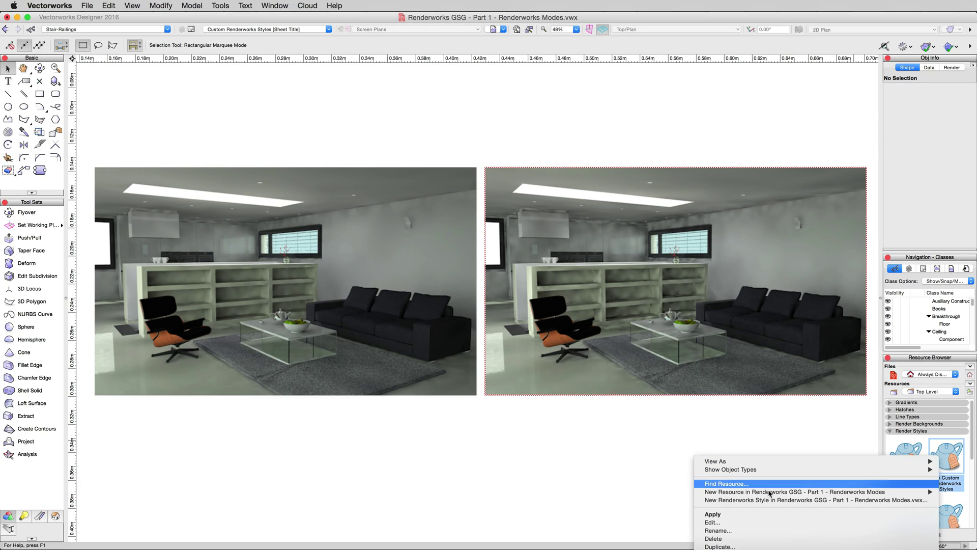
click(712, 522)
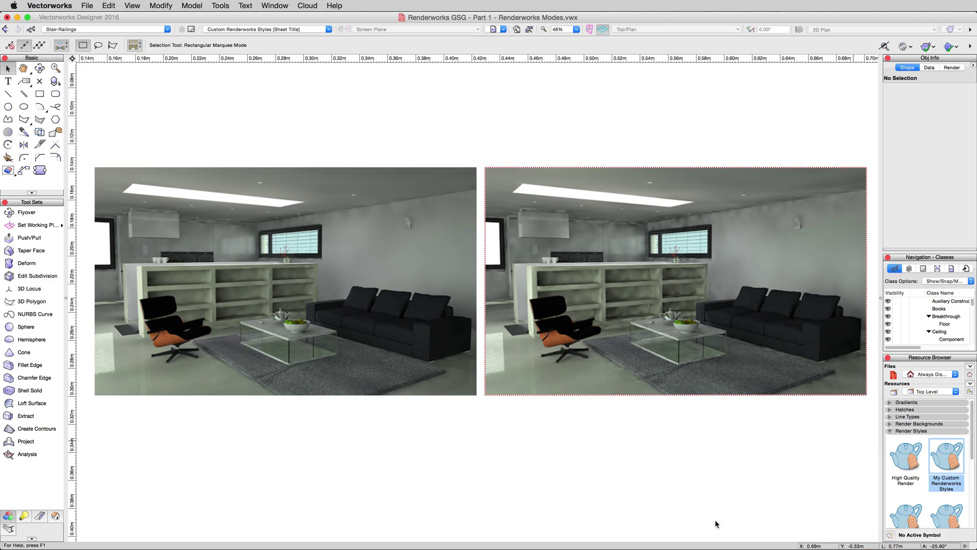
click(481, 118)
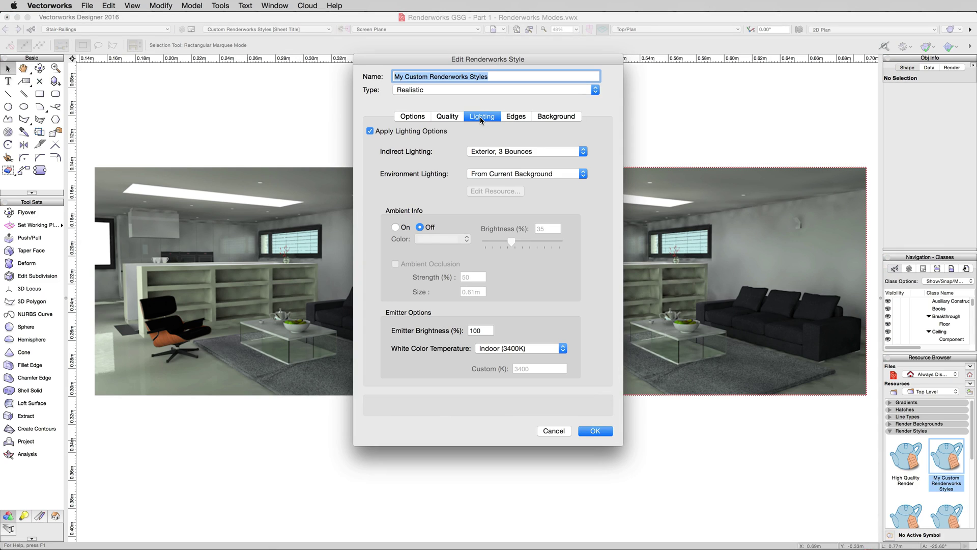
click(454, 117)
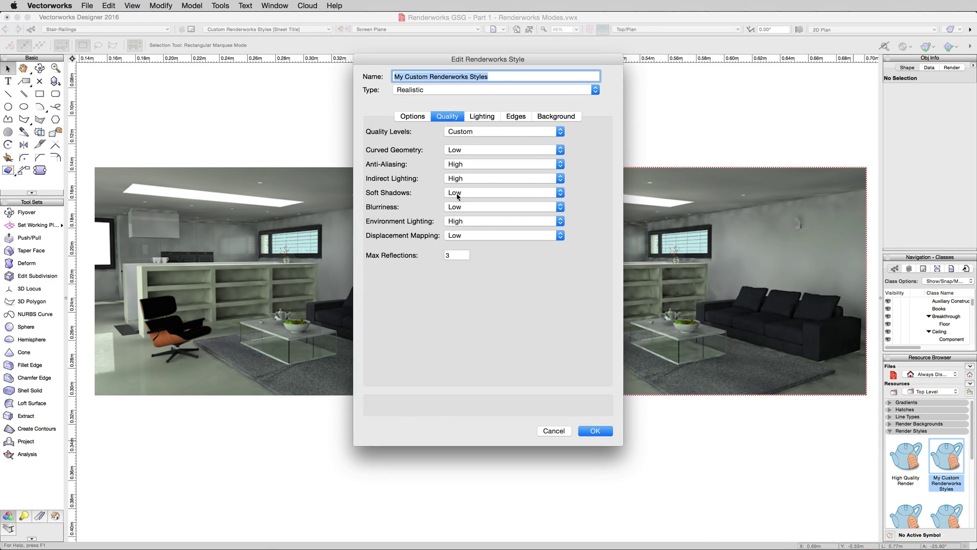
click(485, 117)
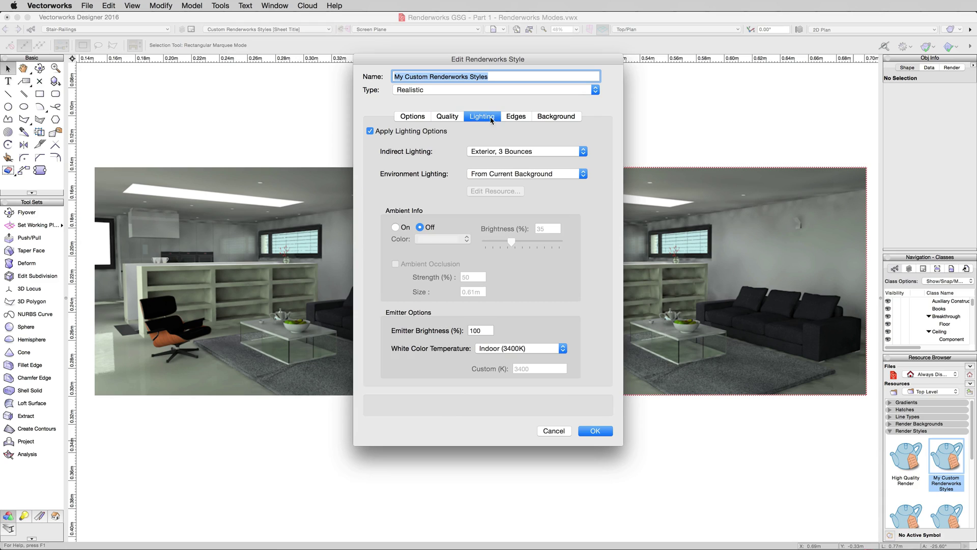
click(498, 149)
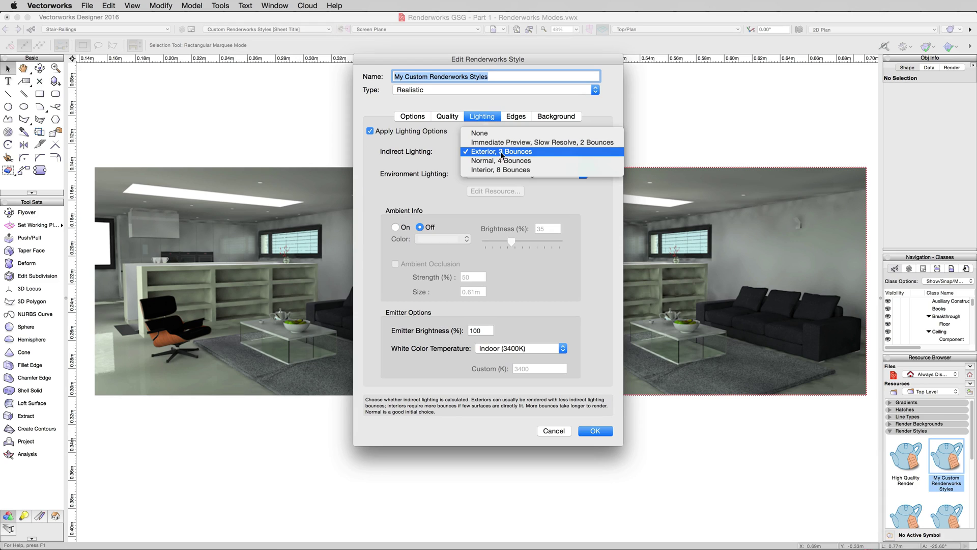
click(494, 170)
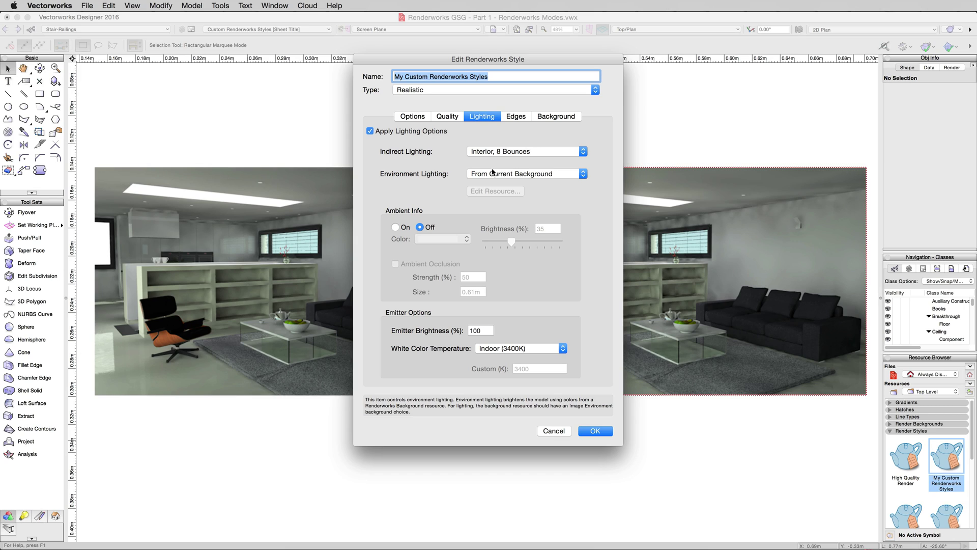
- Confirm the style edits and Update the right viewport so it re-renders
click(591, 431)
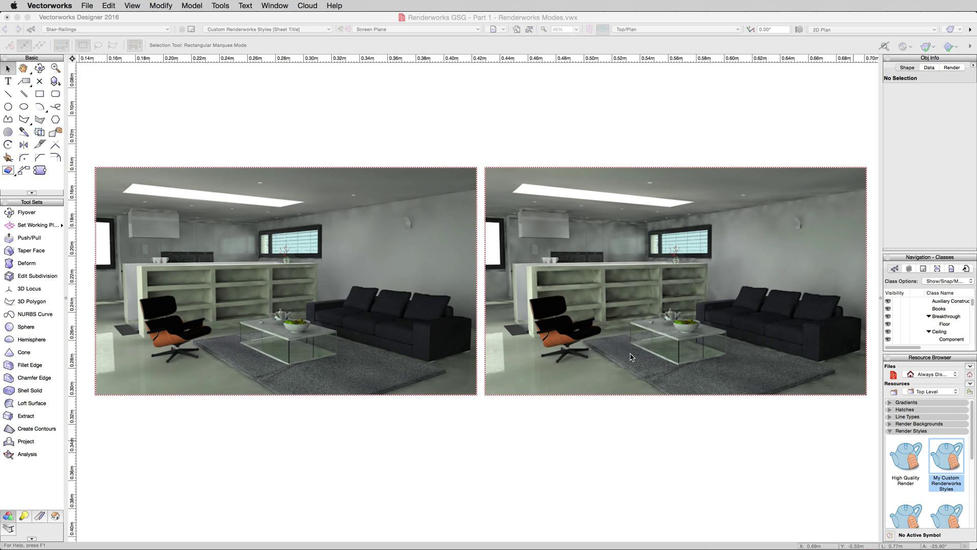
click(631, 349)
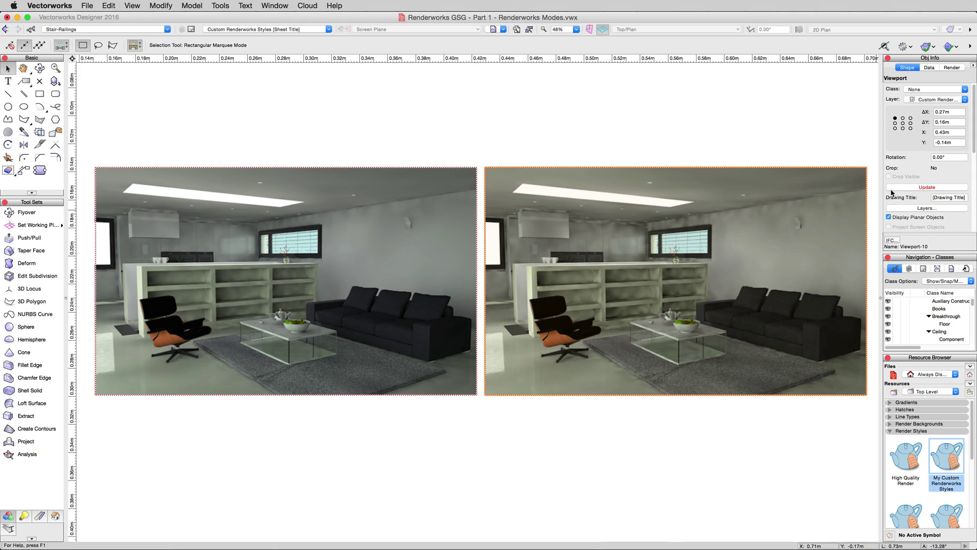
click(891, 189)
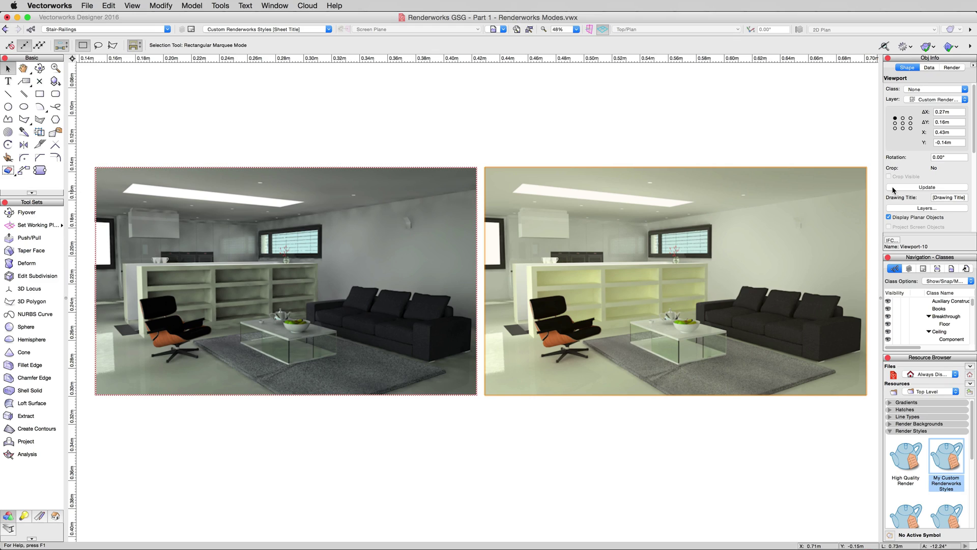
click(607, 127)
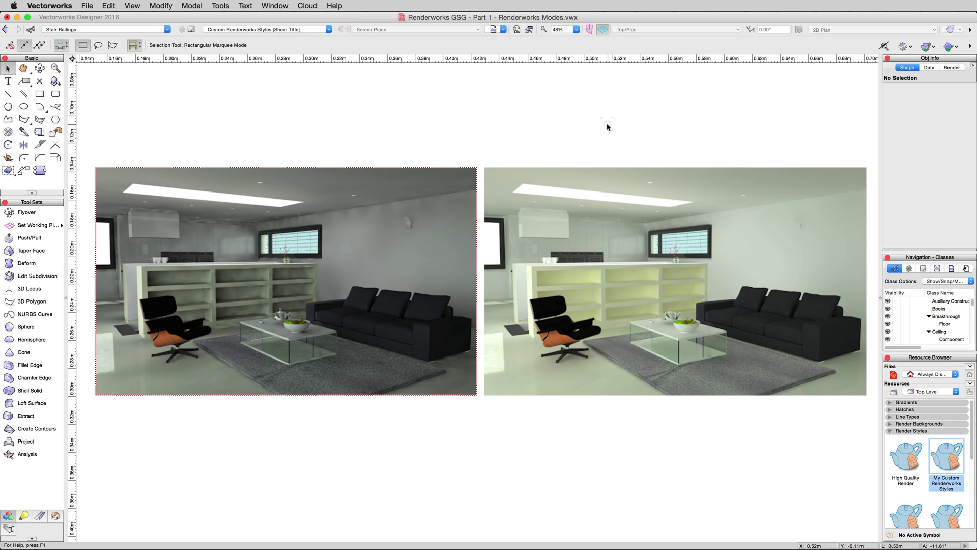
- Duplicate the custom render style under the name 'My Custom Interior Renderworks Style'
right_click(938, 456)
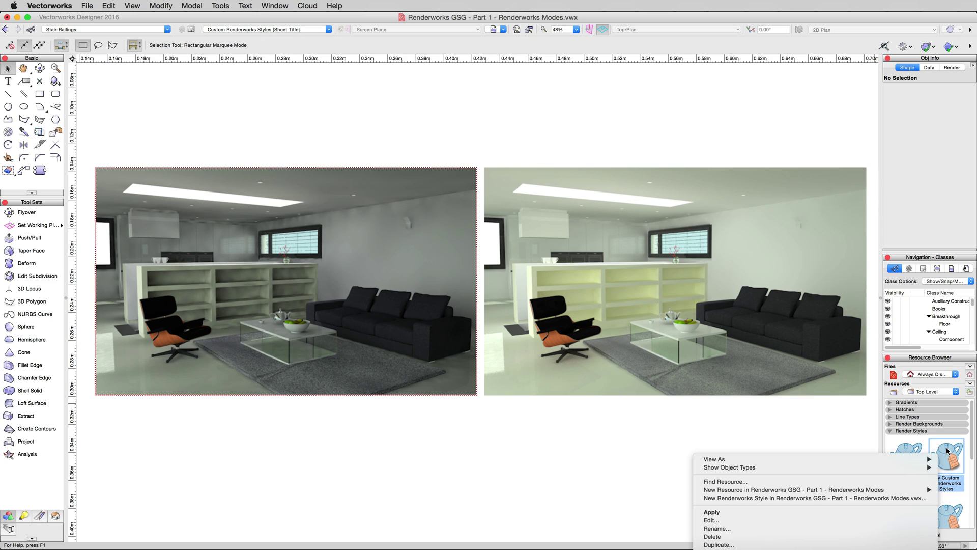
click(830, 544)
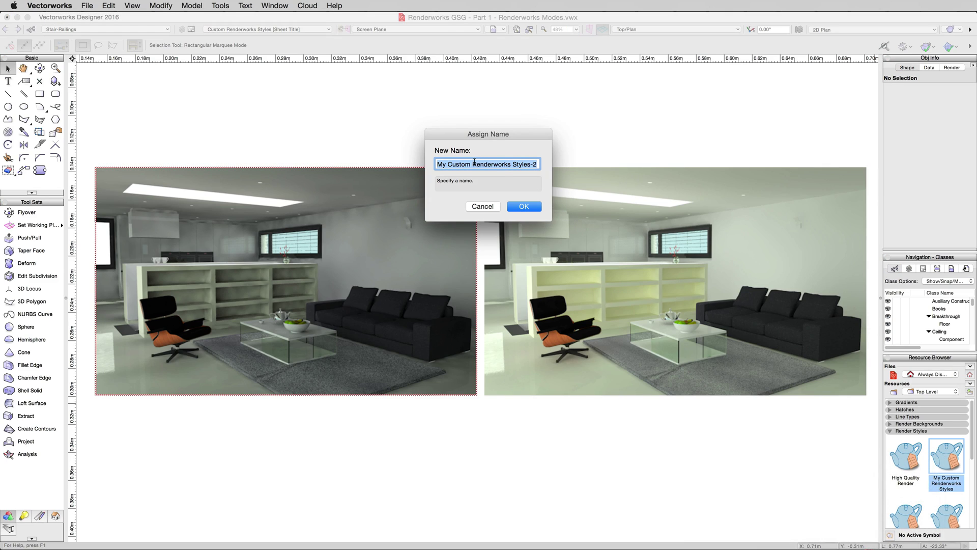
text(My Cust)
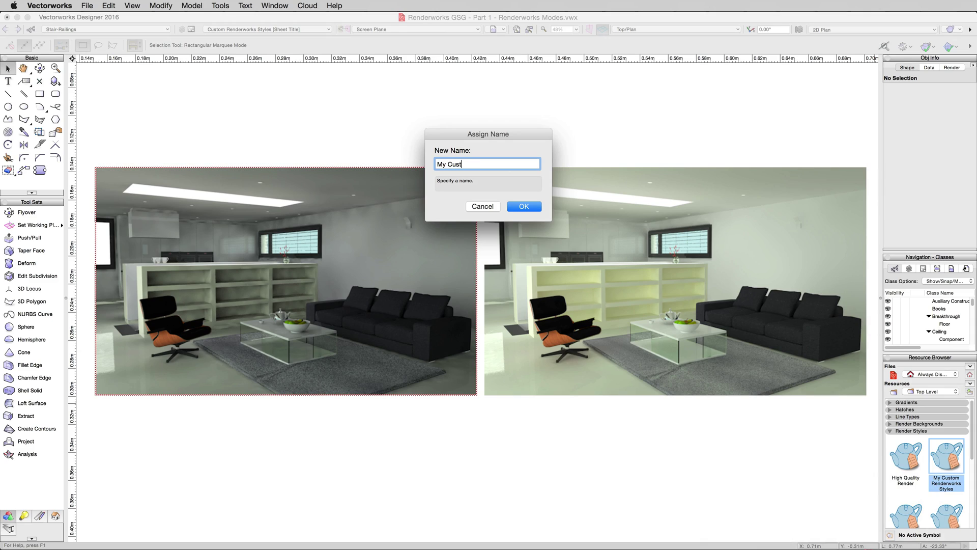
text(om Interior Renderworks Style)
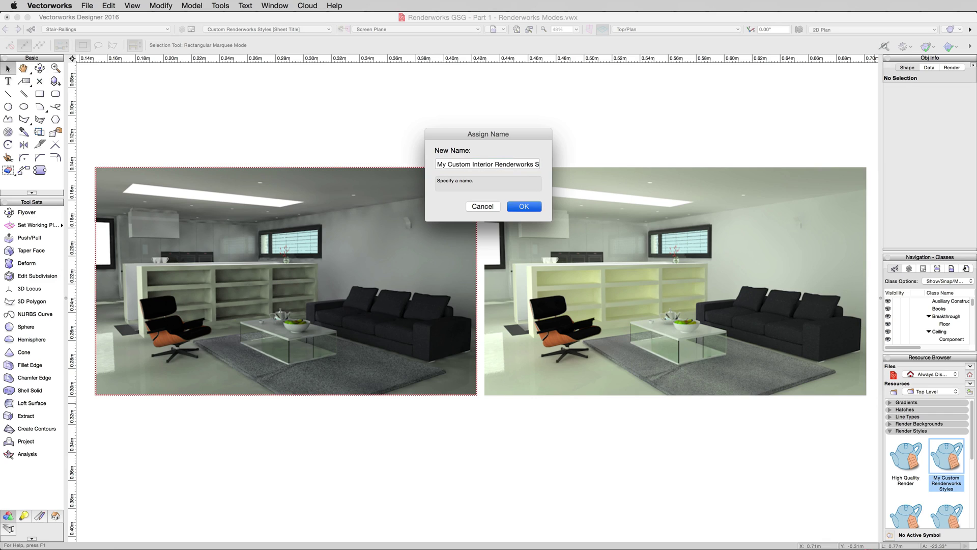
key(Return)
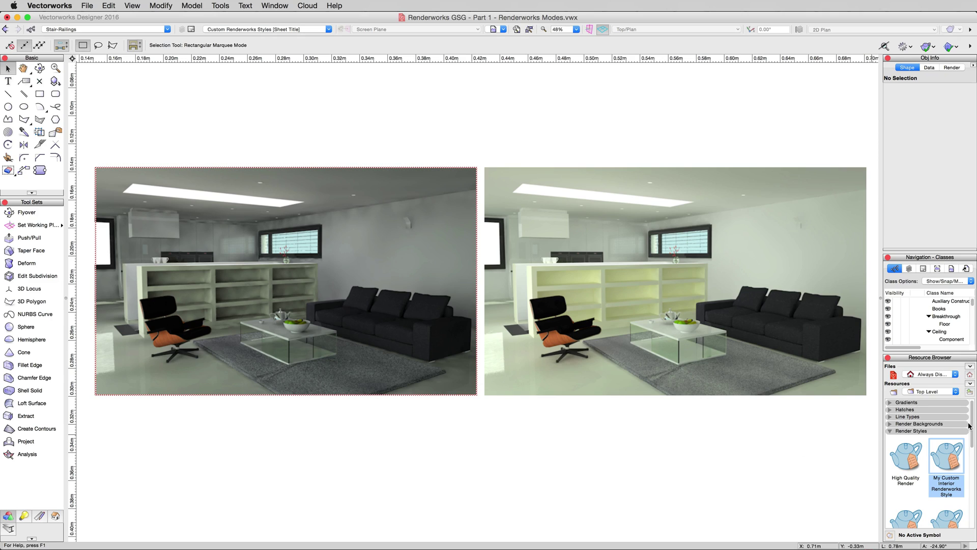
- Drag the High Quality Render style from the Resource Browser onto the left viewport
mouse_move(972, 425)
mouse_down()
mouse_move(973, 464)
mouse_move(974, 428)
mouse_up()
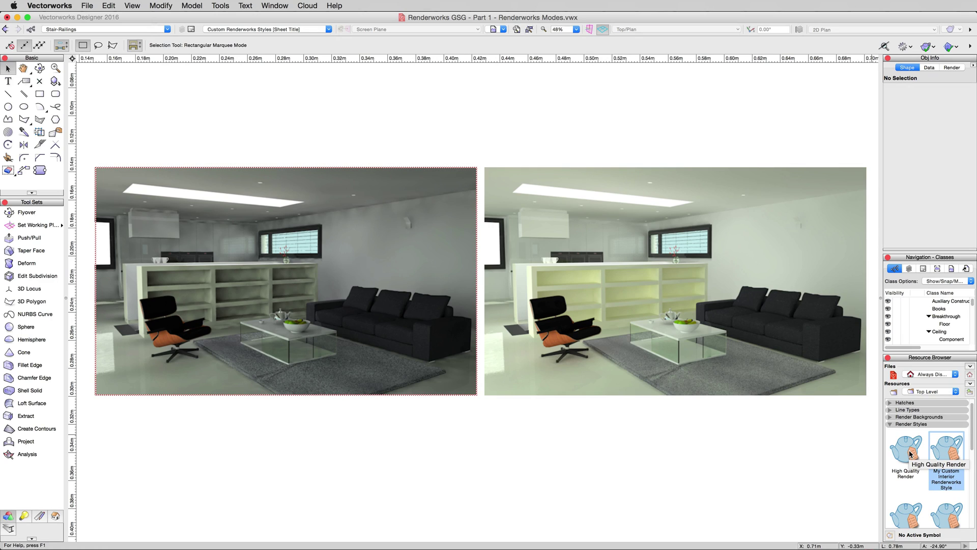
drag(972, 447, 972, 453)
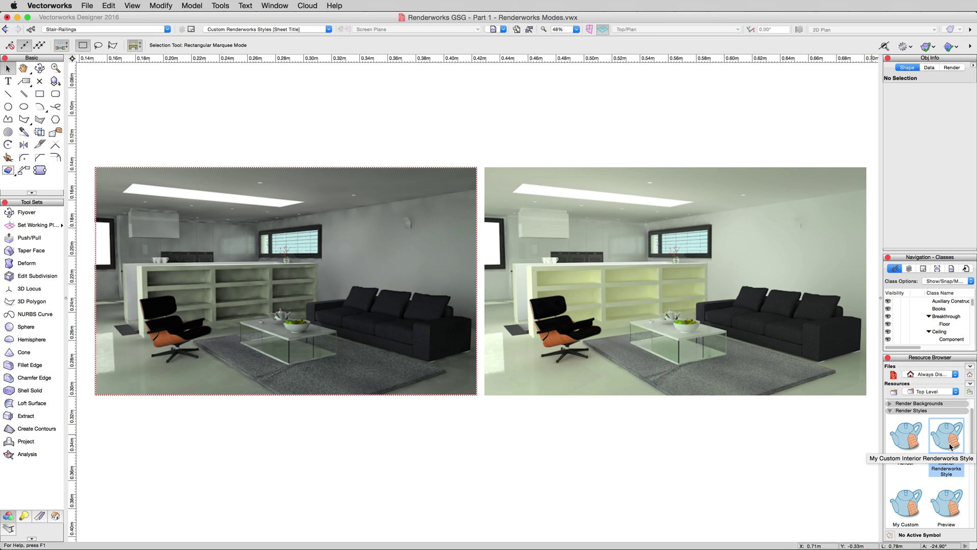
scroll(949, 447, down, 1)
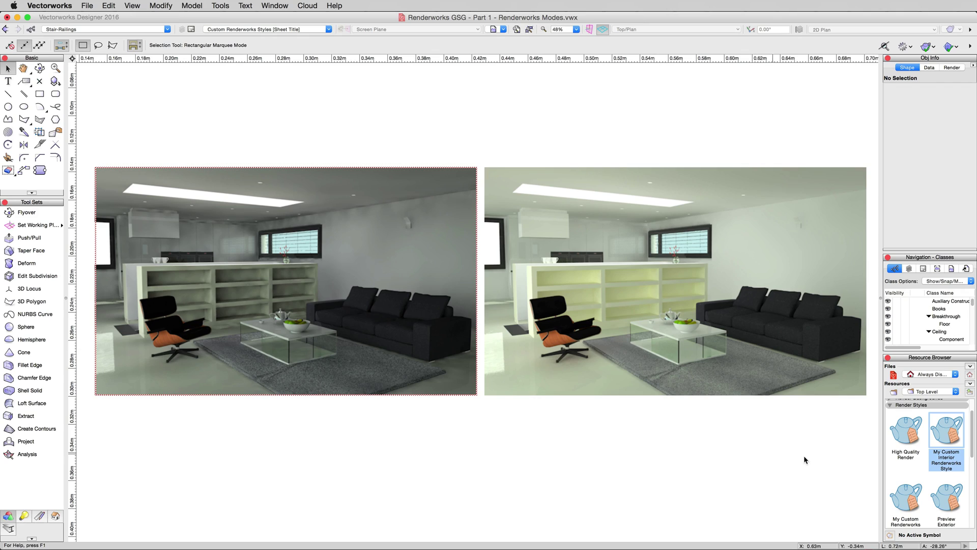
click(907, 434)
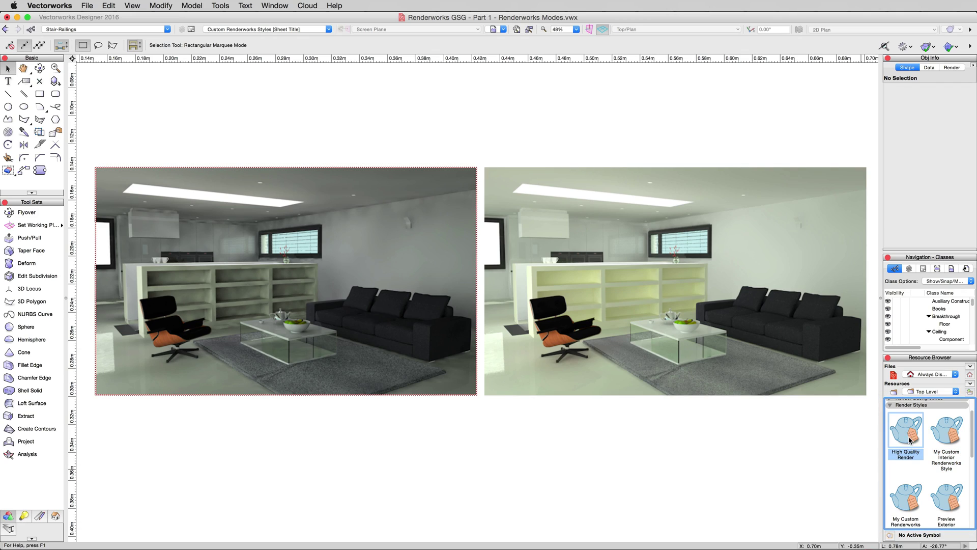
drag(905, 457, 431, 355)
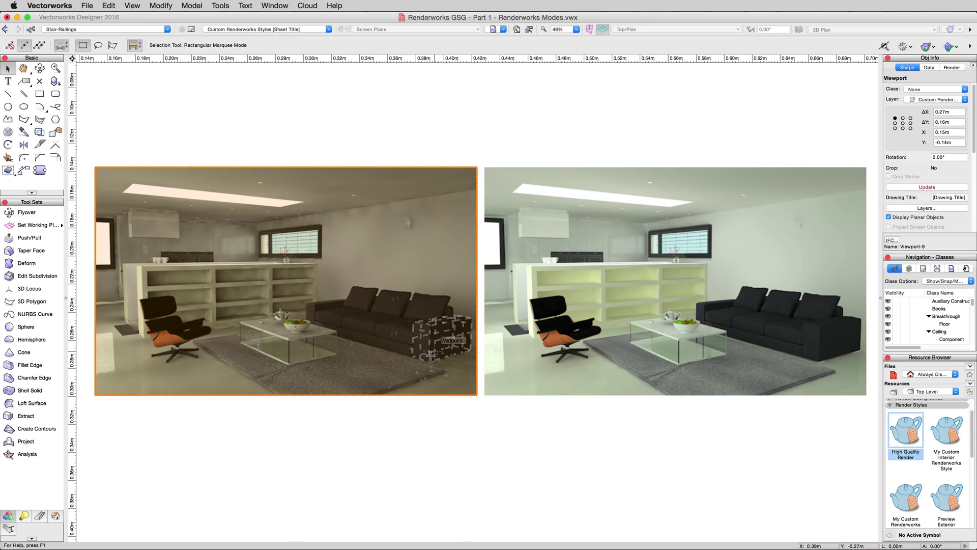
- Open the High Quality Render style editor and look through its Quality, Lighting and Options settings
right_click(898, 432)
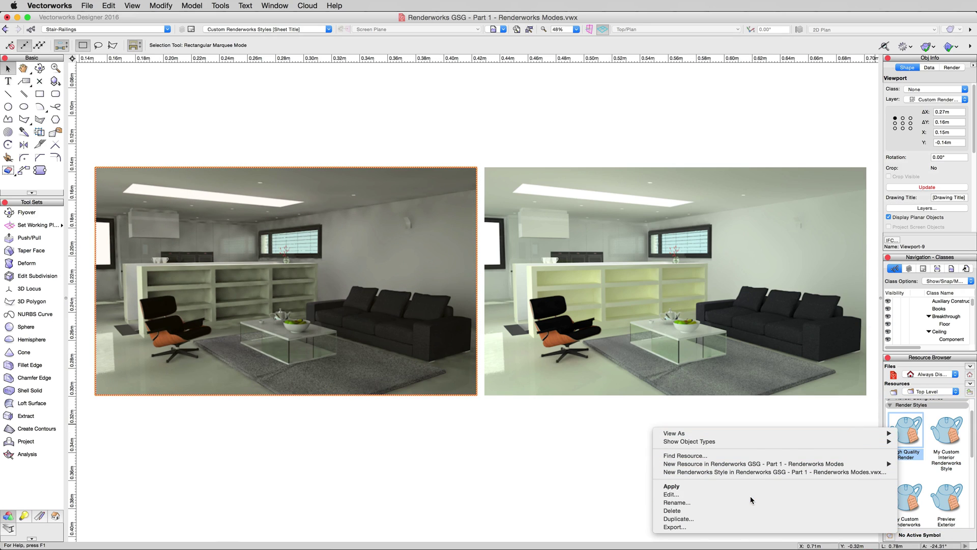
click(672, 494)
click(450, 116)
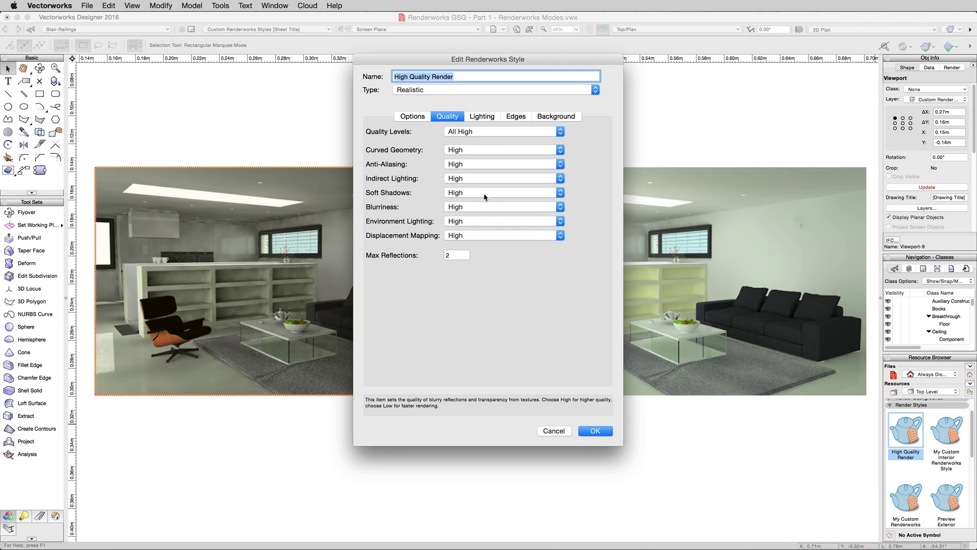
click(489, 117)
mouse_move(489, 153)
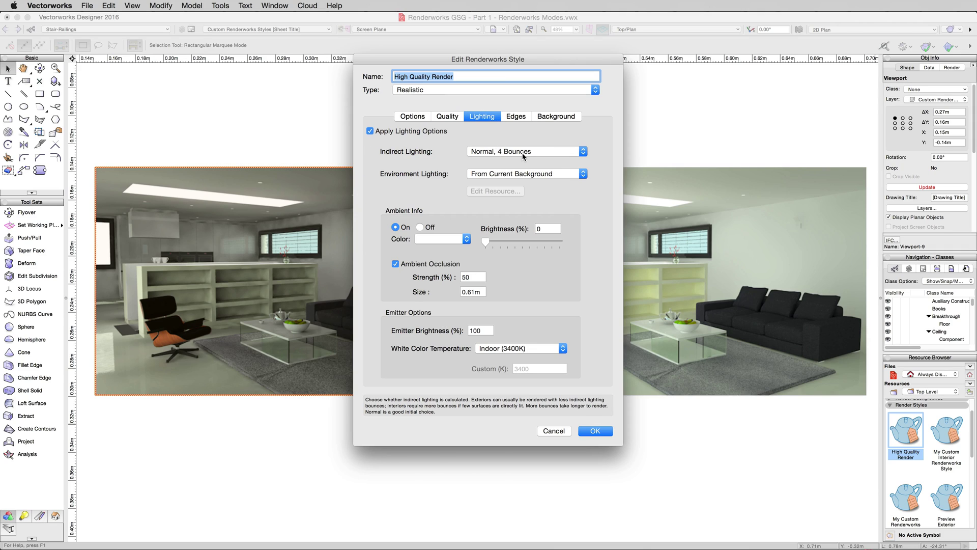
click(447, 117)
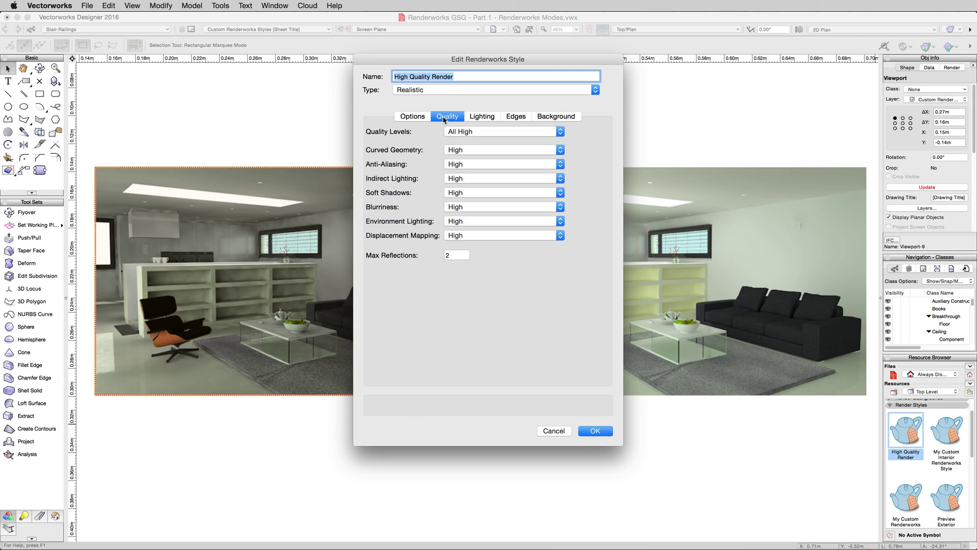
click(422, 118)
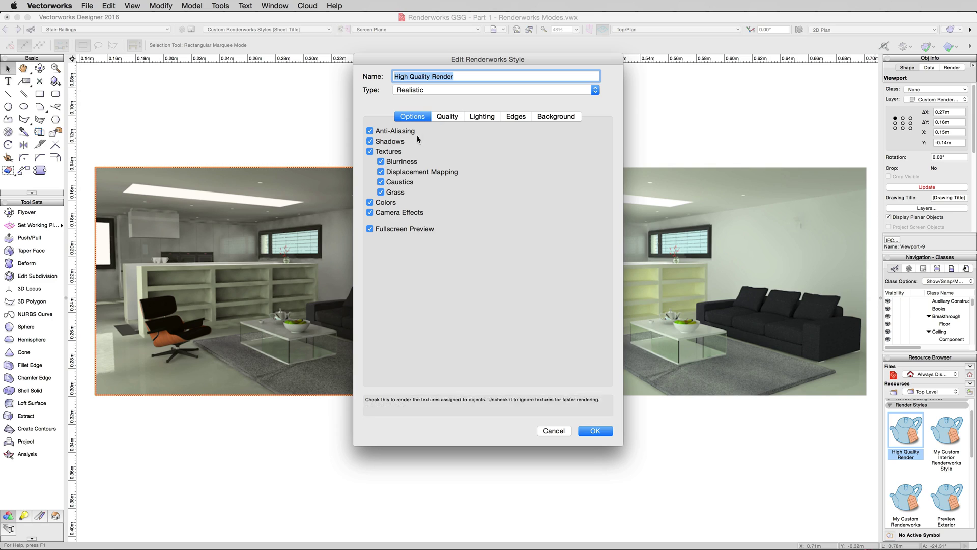
click(447, 117)
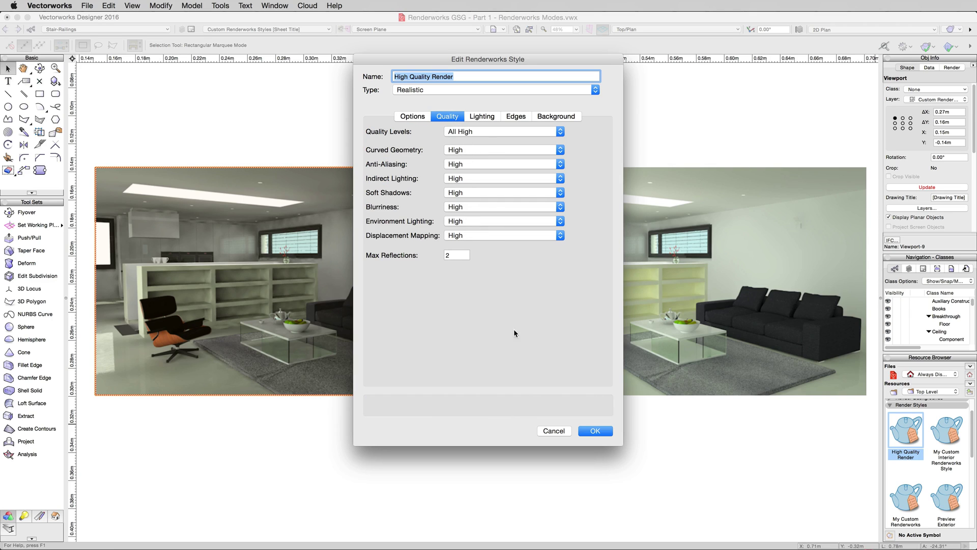
- Cancel the High Quality Render editor, then set My Custom Interior Renderworks Style to All Very High
click(553, 431)
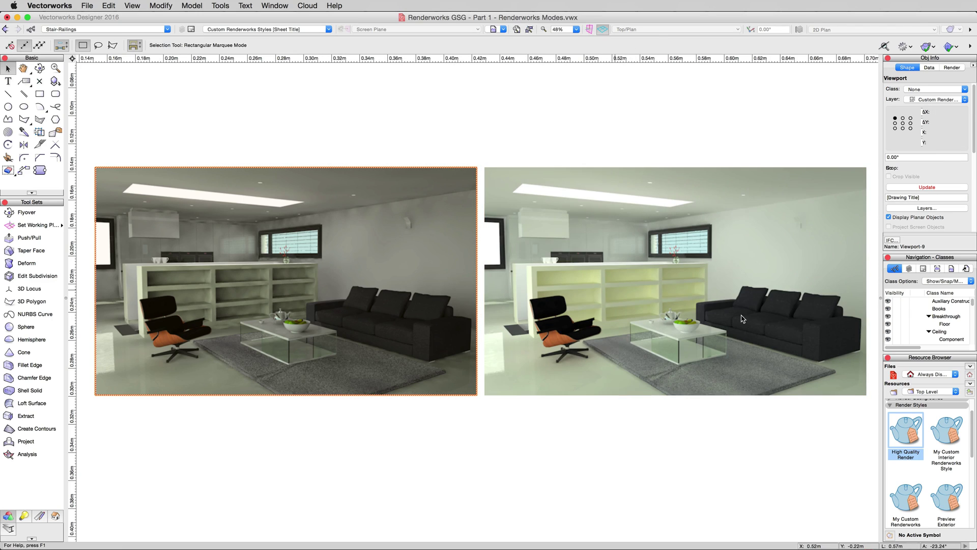
right_click(938, 436)
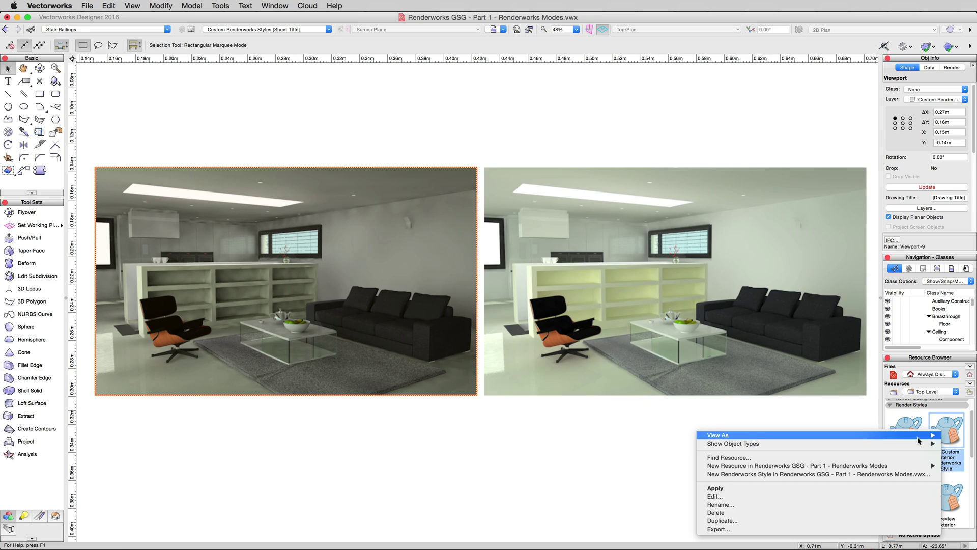
click(803, 496)
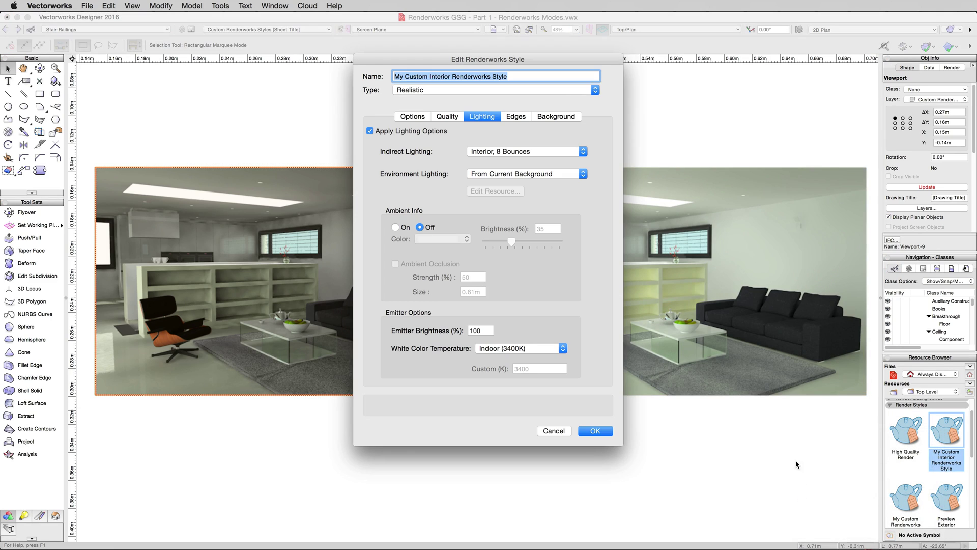
click(444, 116)
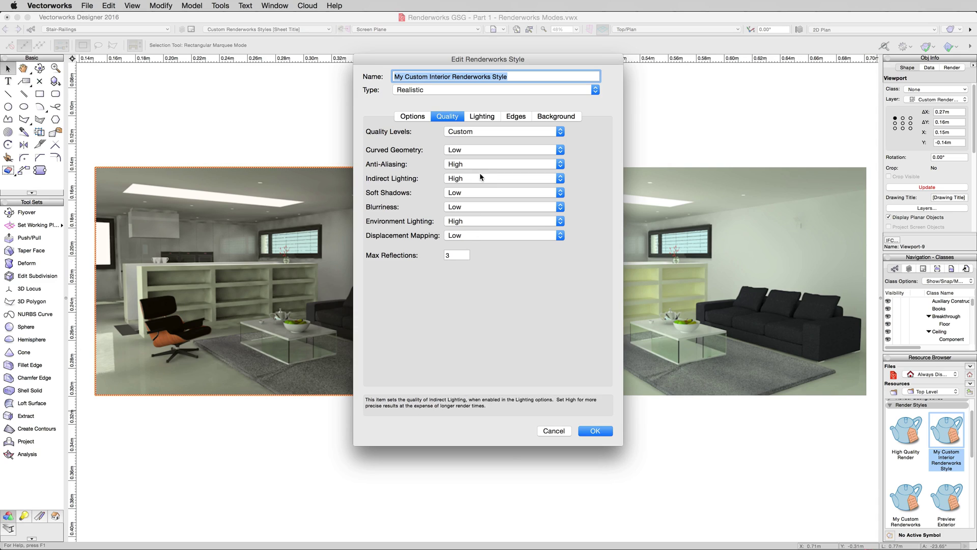
click(476, 131)
click(480, 123)
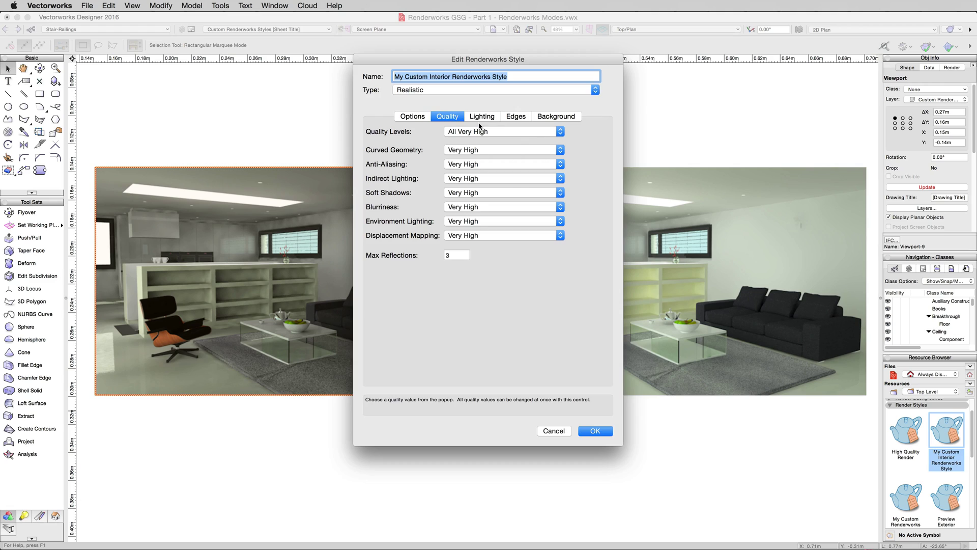
key(Return)
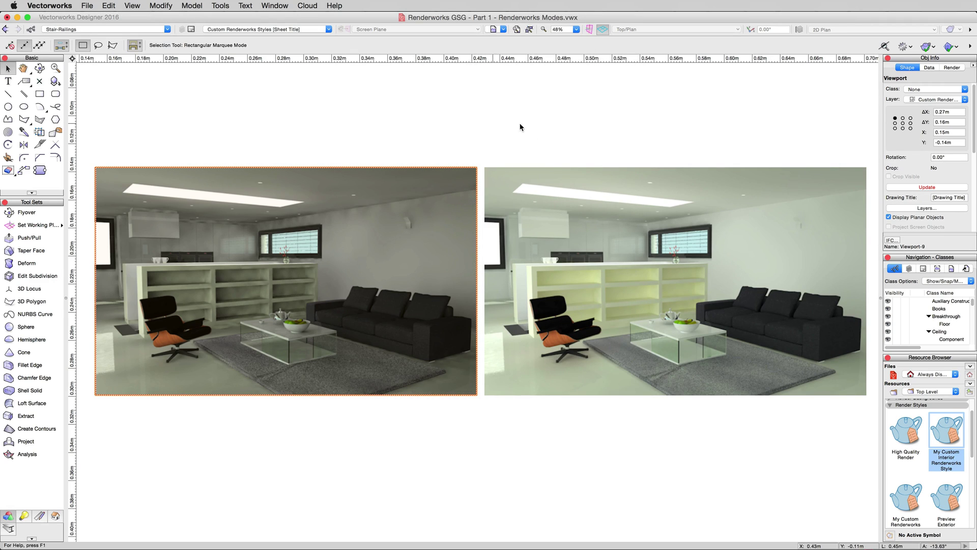
- Zoom to the right viewport and set My Custom Interior Renderworks Style's Environment Lighting to None
click(623, 224)
key(super+4)
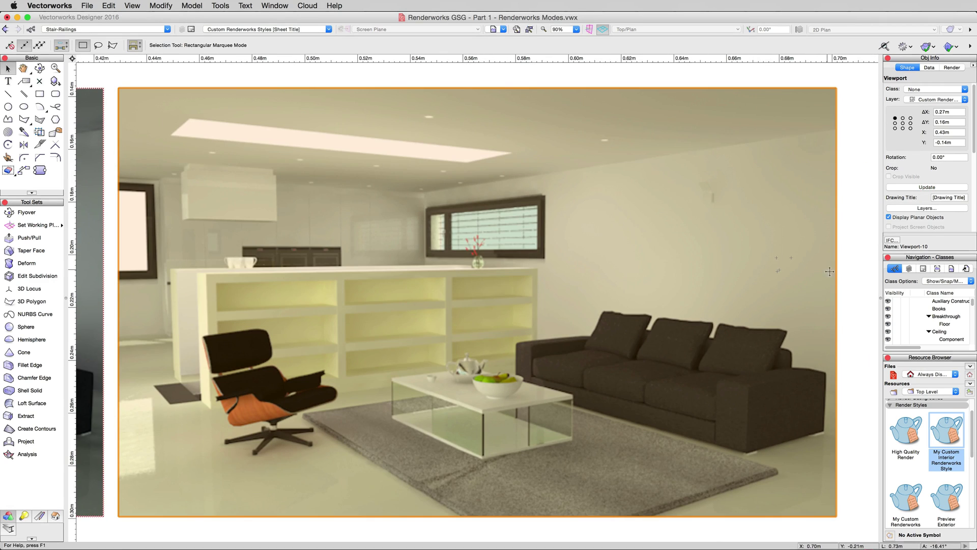
click(847, 269)
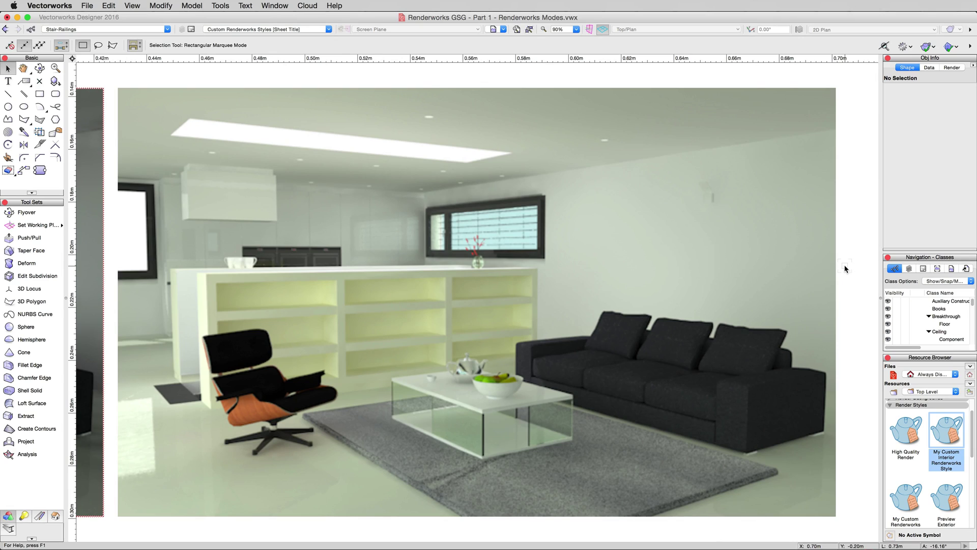
right_click(945, 423)
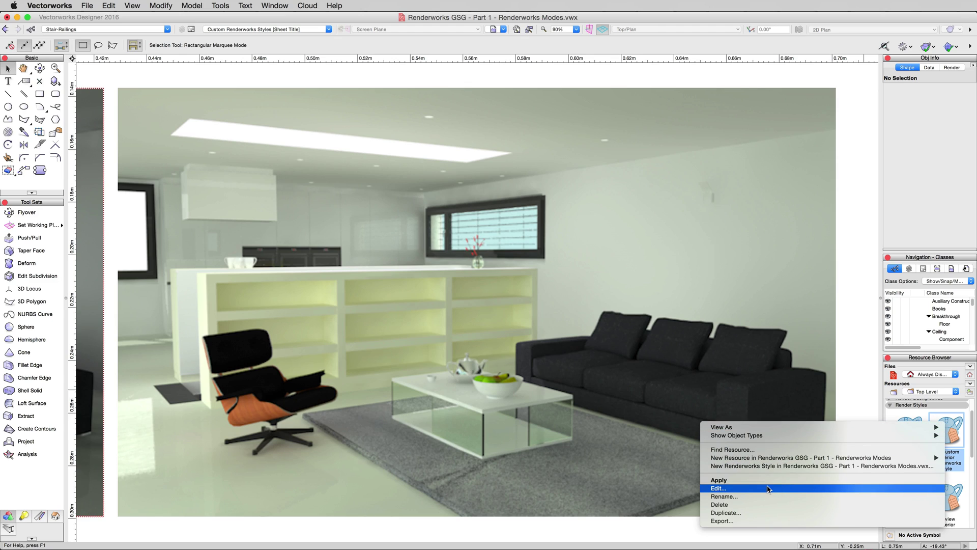
click(767, 488)
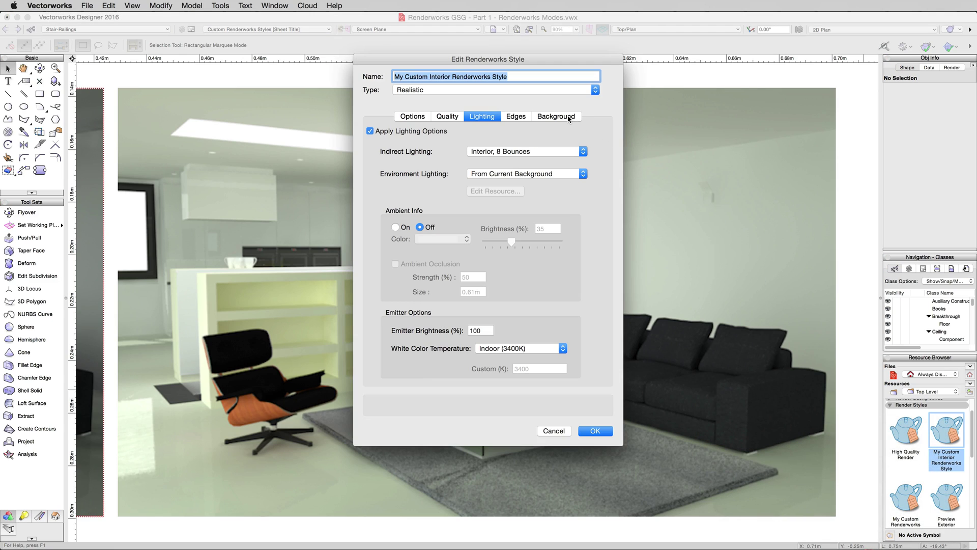
click(567, 117)
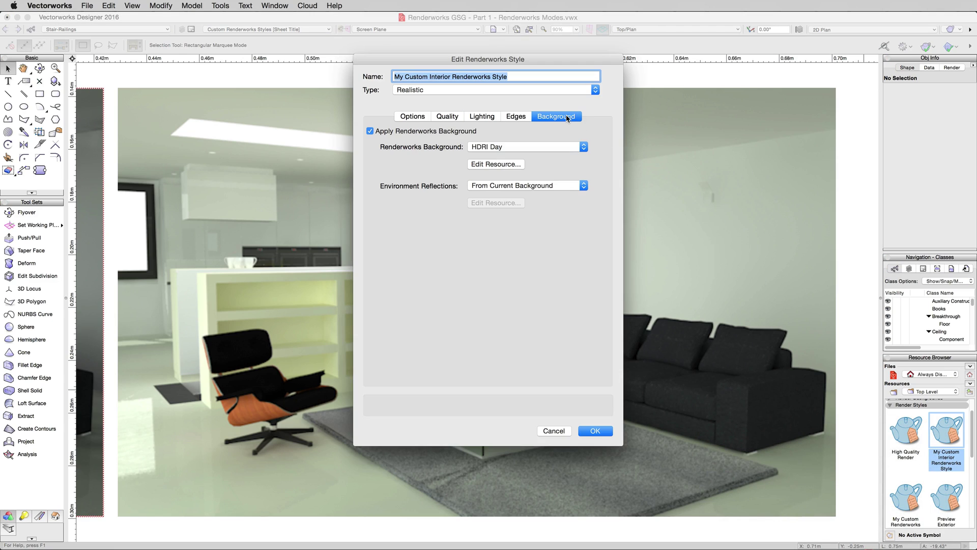
click(476, 116)
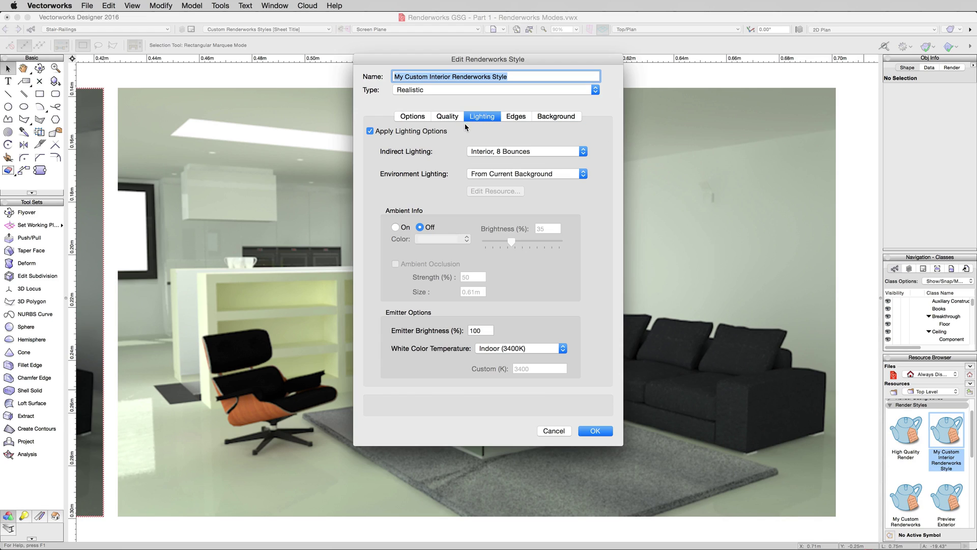
click(484, 175)
click(482, 155)
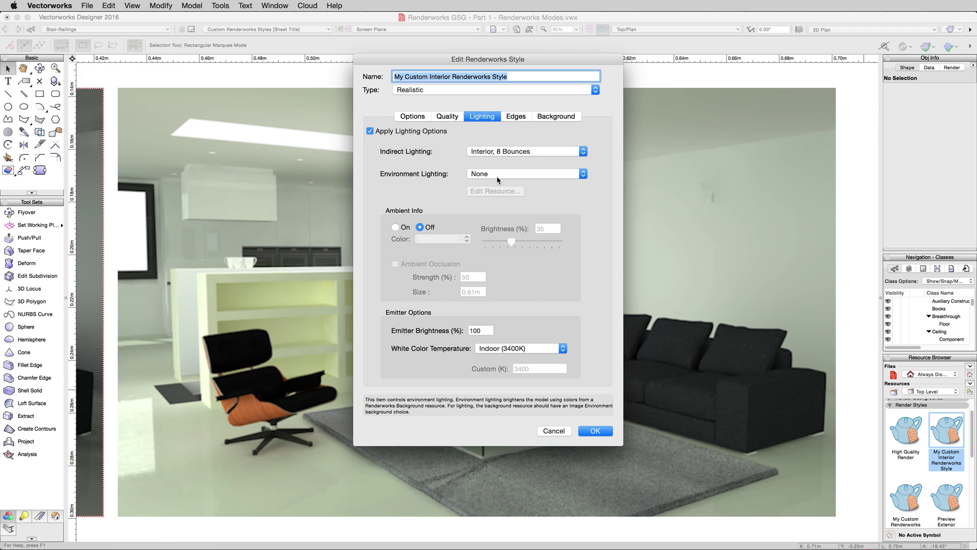
click(597, 431)
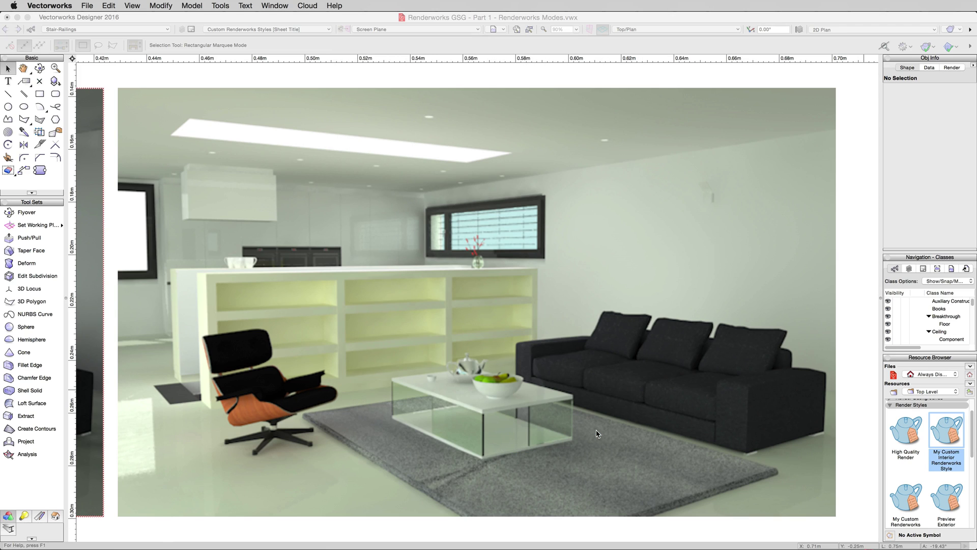
click(606, 353)
- Set the left viewport's Background Render to Renderworks Style > My Custom Interior Renderworks Style
scroll(871, 243, down, 3)
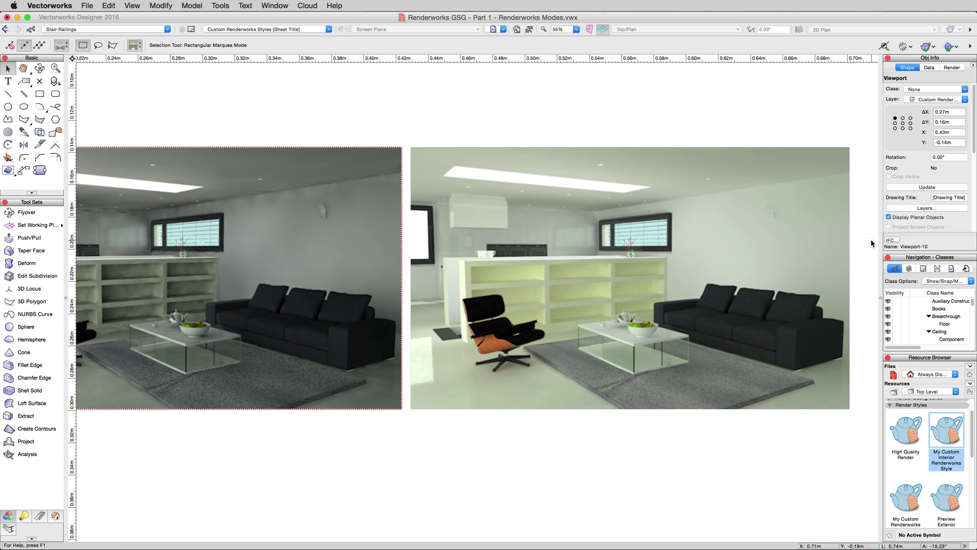
scroll(871, 243, down, 2)
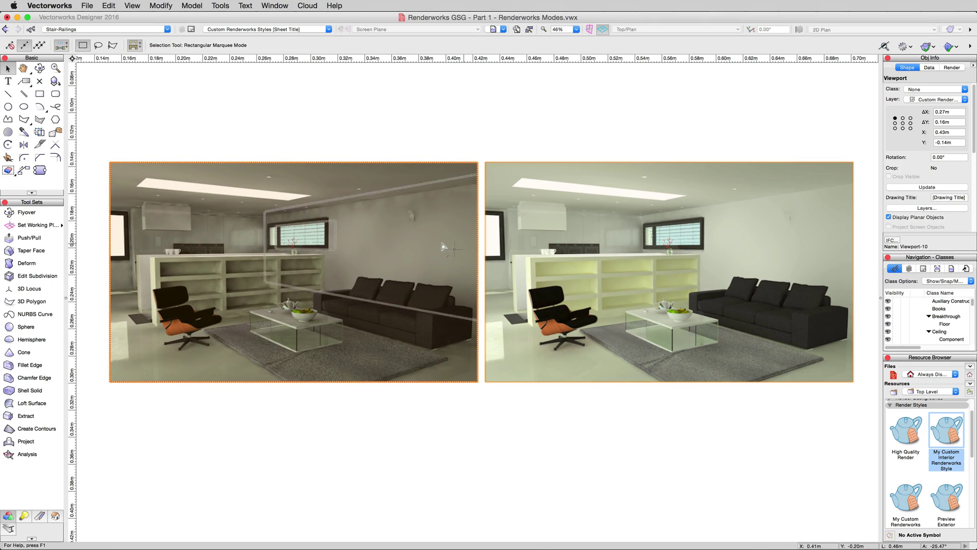
click(428, 246)
scroll(909, 197, down, 1)
scroll(909, 197, down, 4)
click(946, 192)
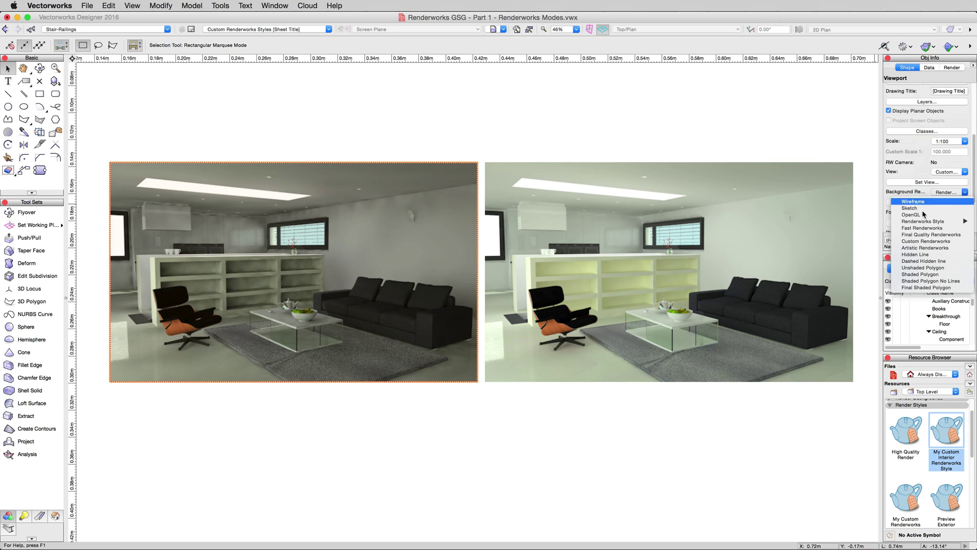
mouse_move(922, 222)
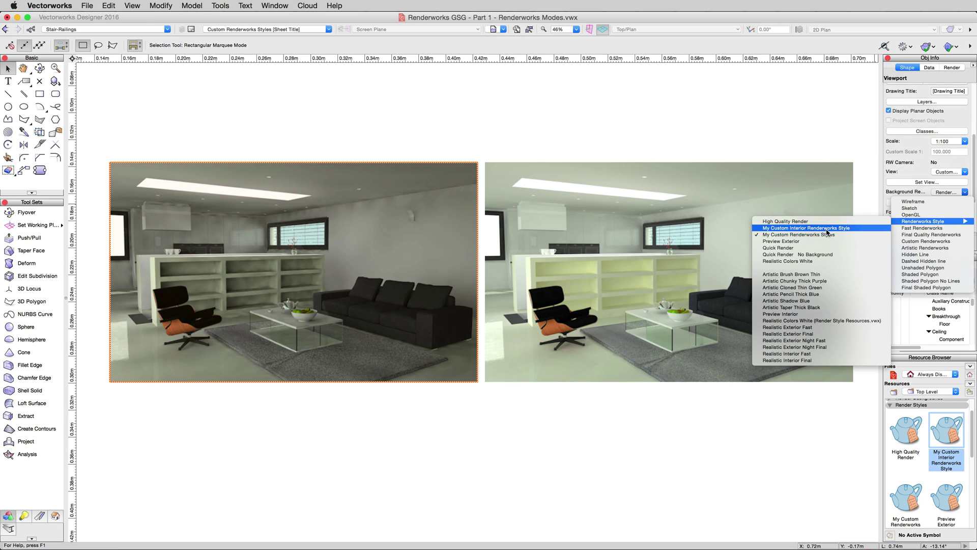
click(825, 228)
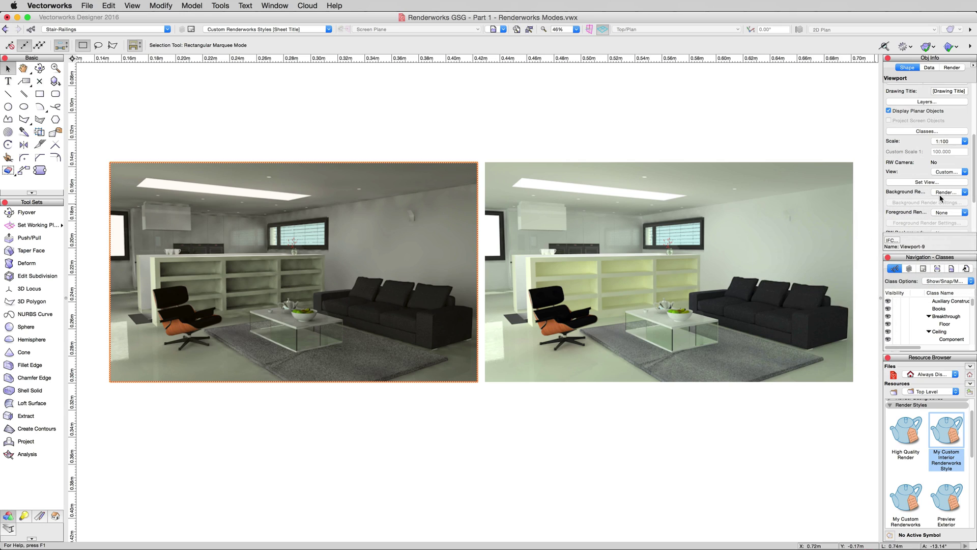
scroll(924, 119, up, 3)
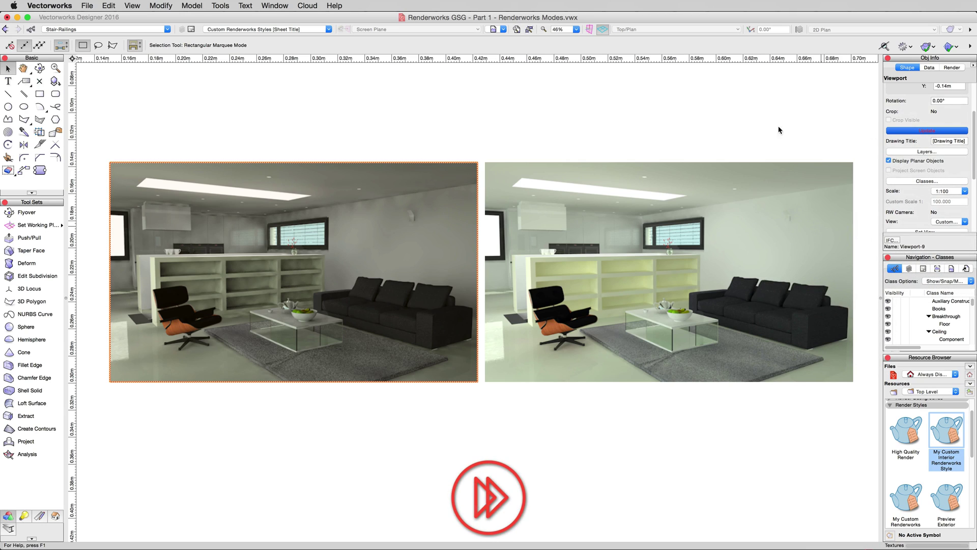
- Update the left viewport so it re-renders with the new style
click(911, 131)
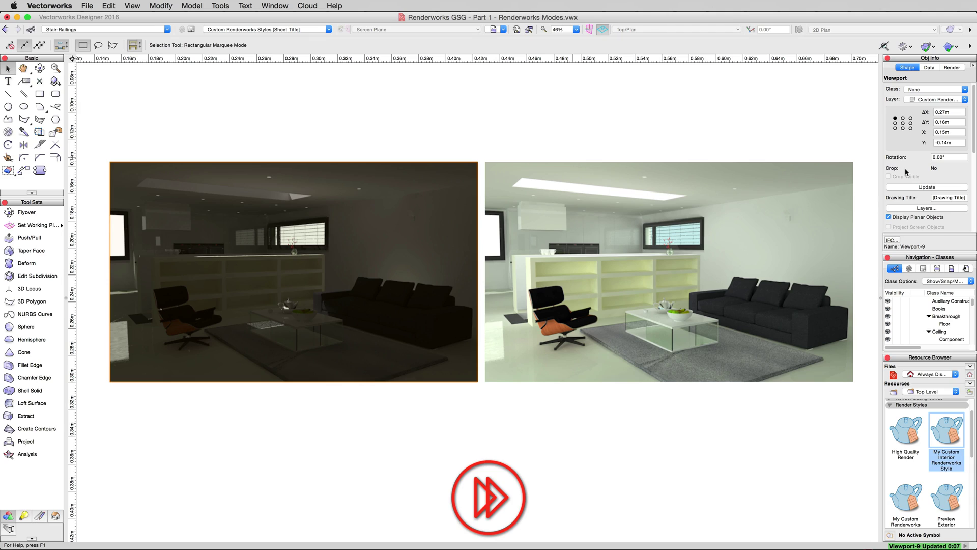